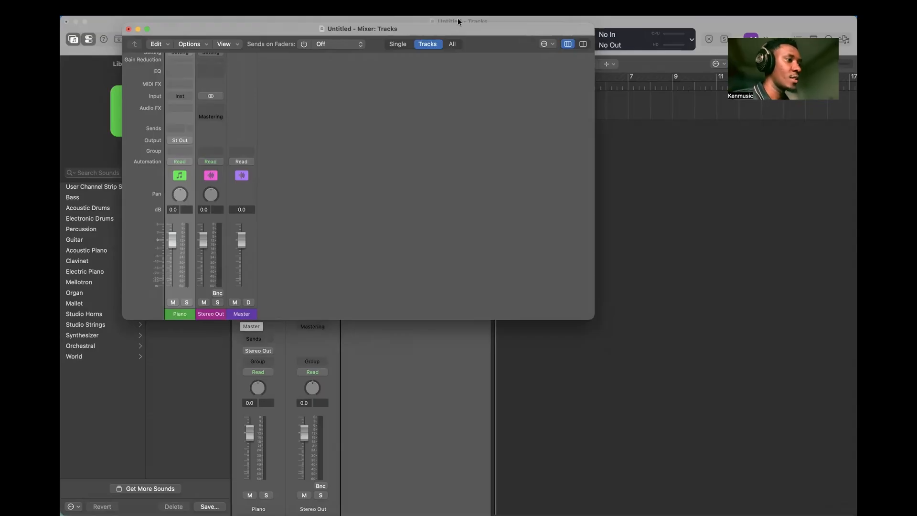
Switch the control bar's LCD to the Beats & Project display.
drag(455, 33, 513, 180)
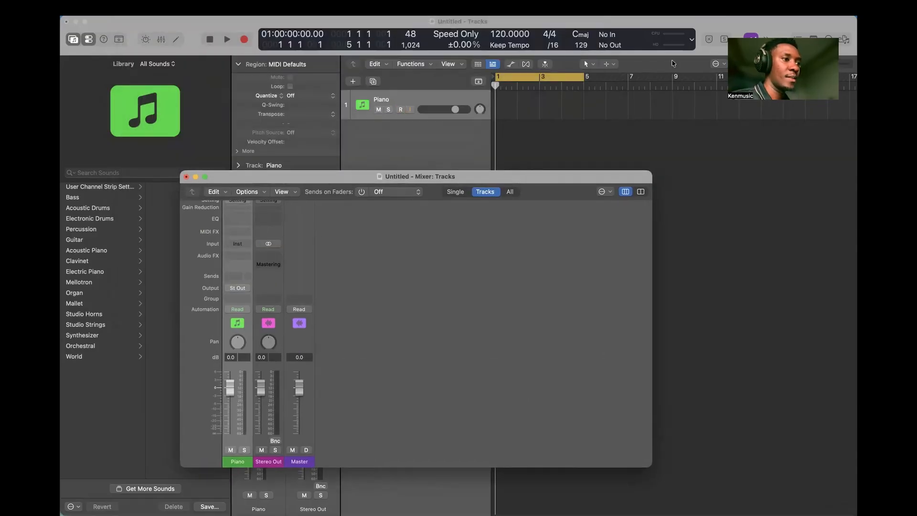
click(690, 42)
click(691, 41)
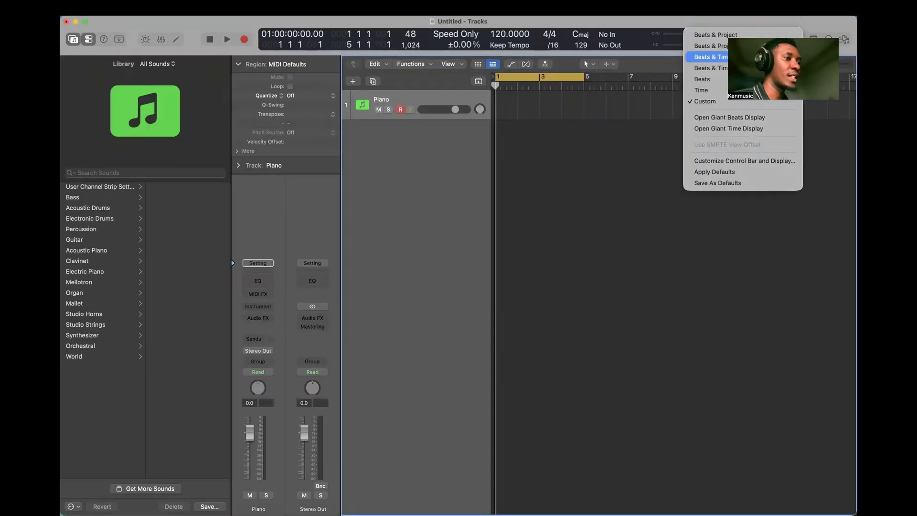
click(707, 35)
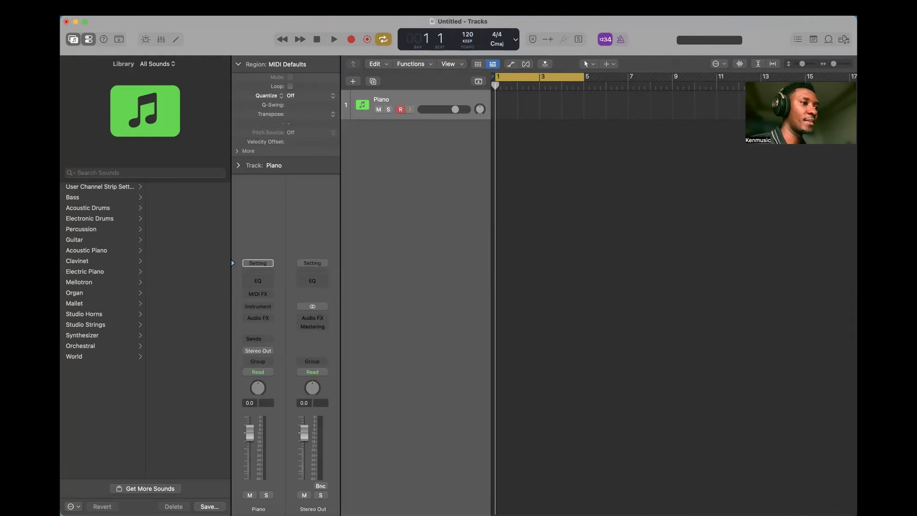
Play the project and try moving the Master fader in the mixer.
key(space)
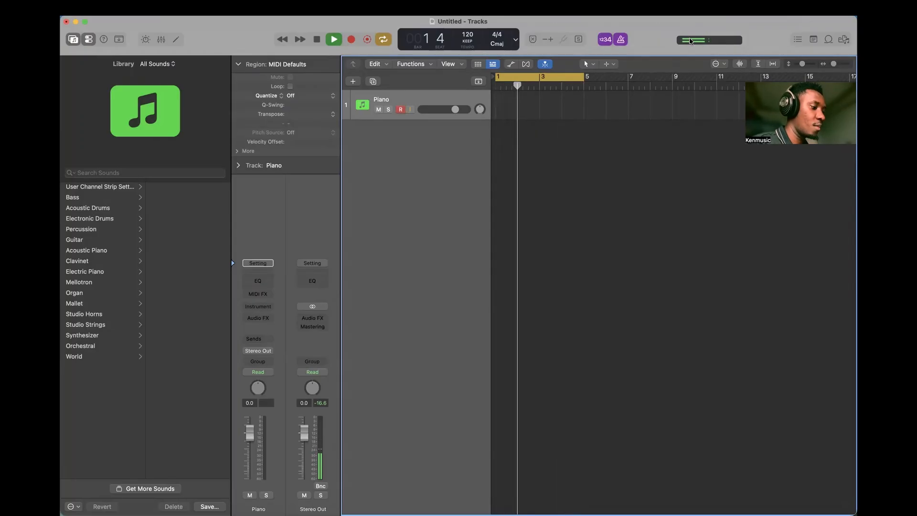
key(x)
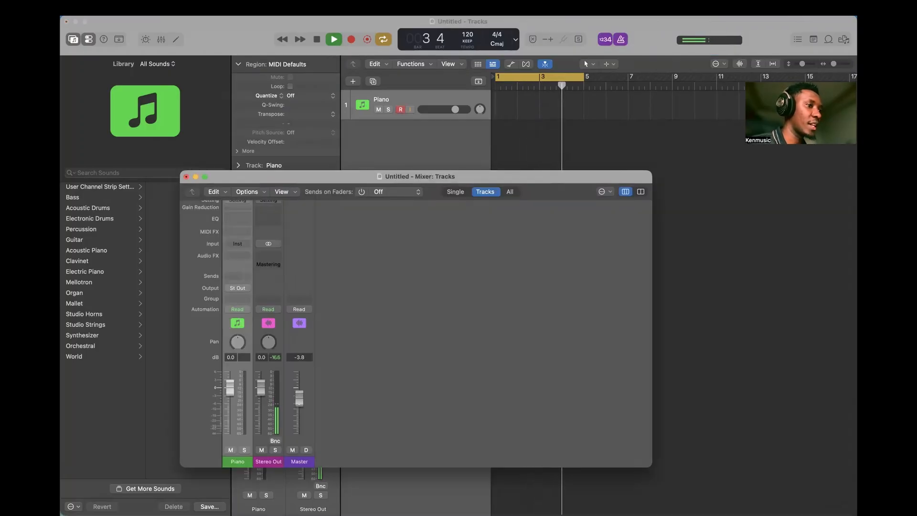
mouse_move(300, 388)
mouse_down()
mouse_move(299, 421)
mouse_move(301, 380)
mouse_up()
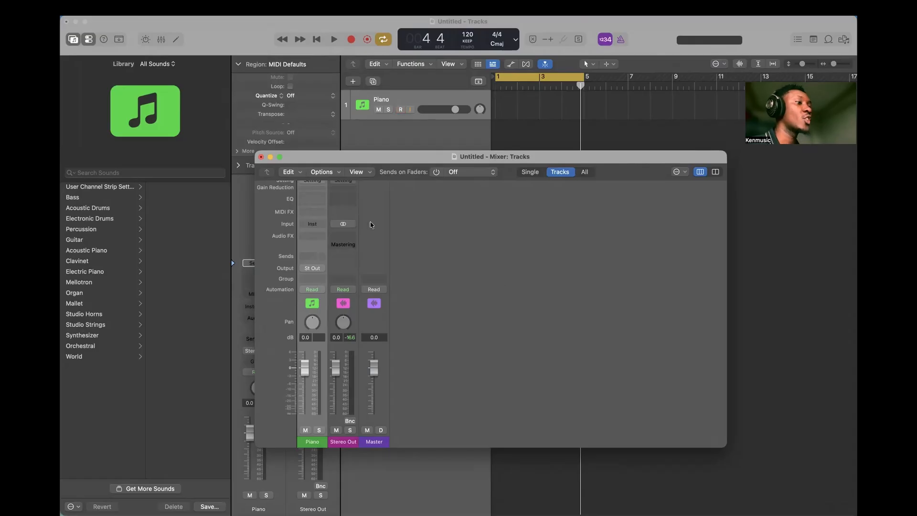
Create 5 new software instrument tracks with empty channel strips.
click(351, 82)
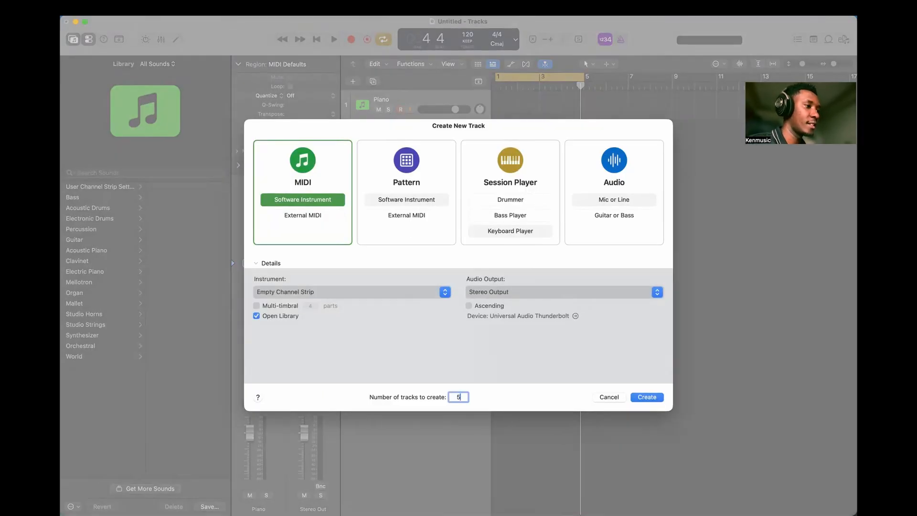
text(5)
key(Return)
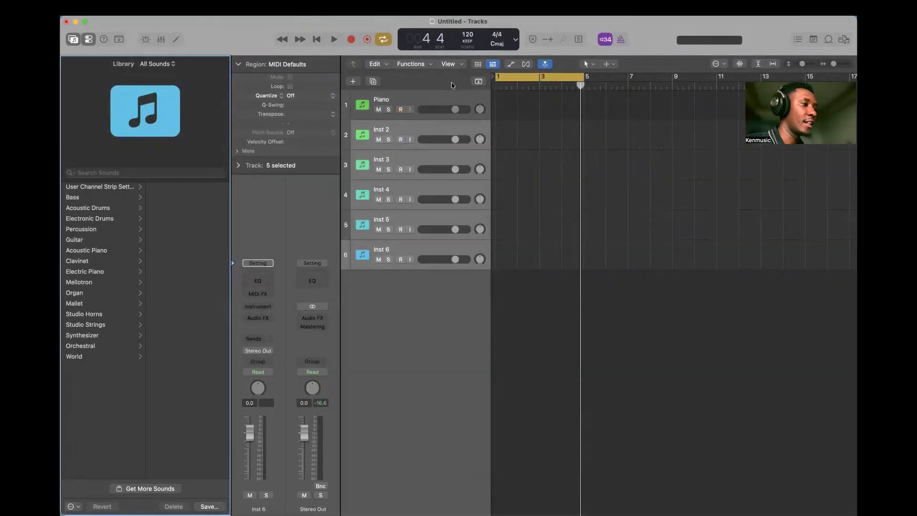
Load the Club Ambience Upright bass setting on the Inst 6 channel strip in the mixer, and look at its Studio Bass instrument.
click(431, 99)
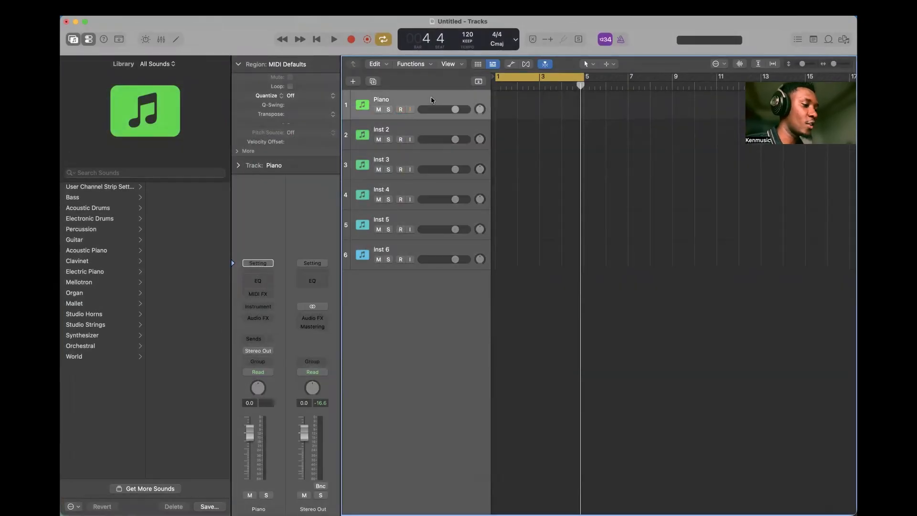
key(super+2)
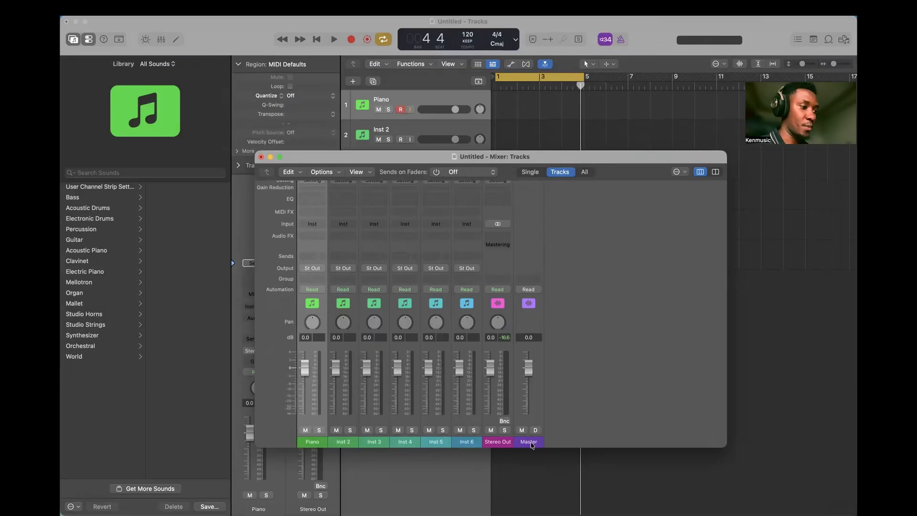
click(474, 442)
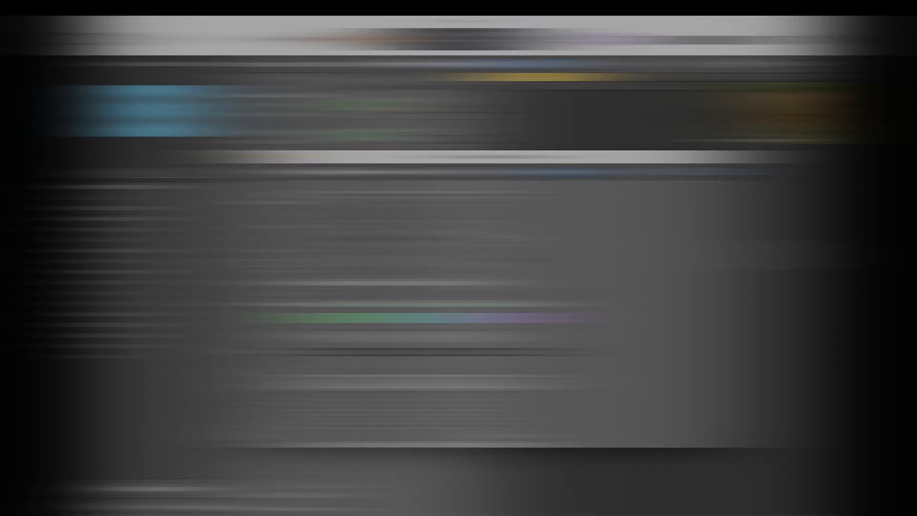
click(464, 195)
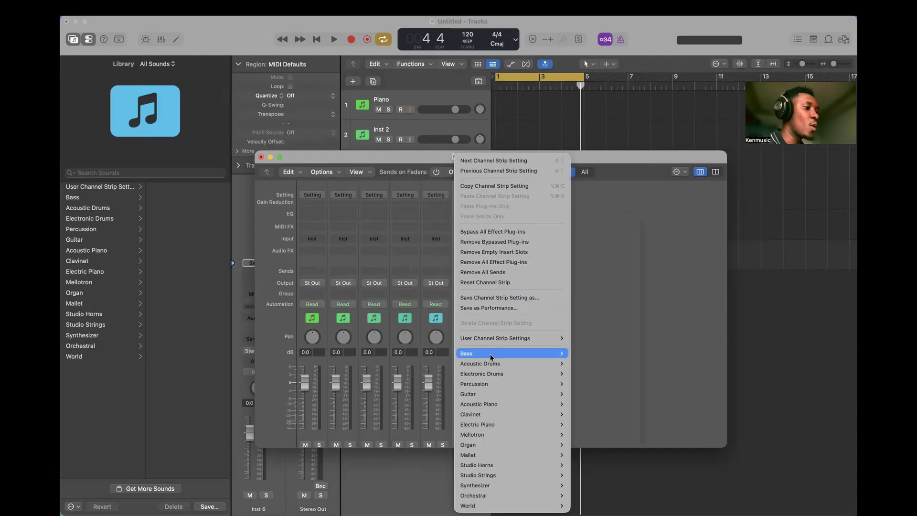
mouse_move(491, 356)
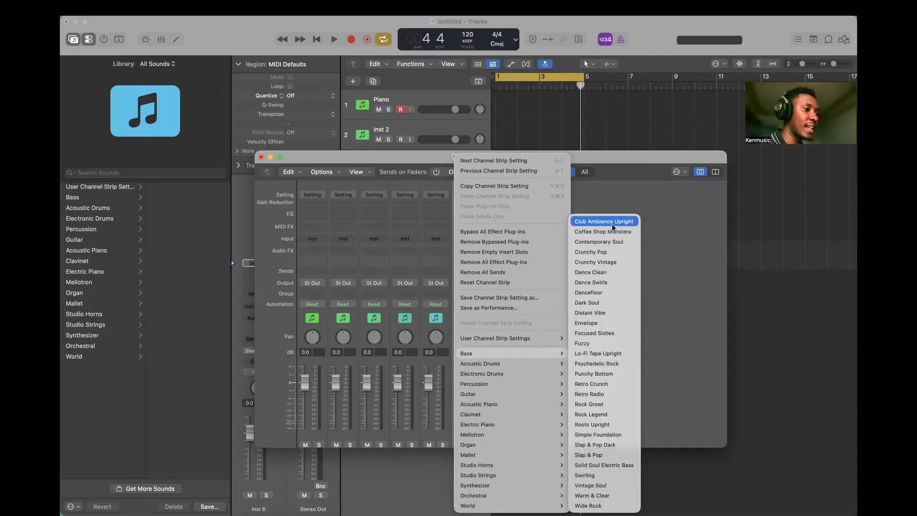
click(612, 225)
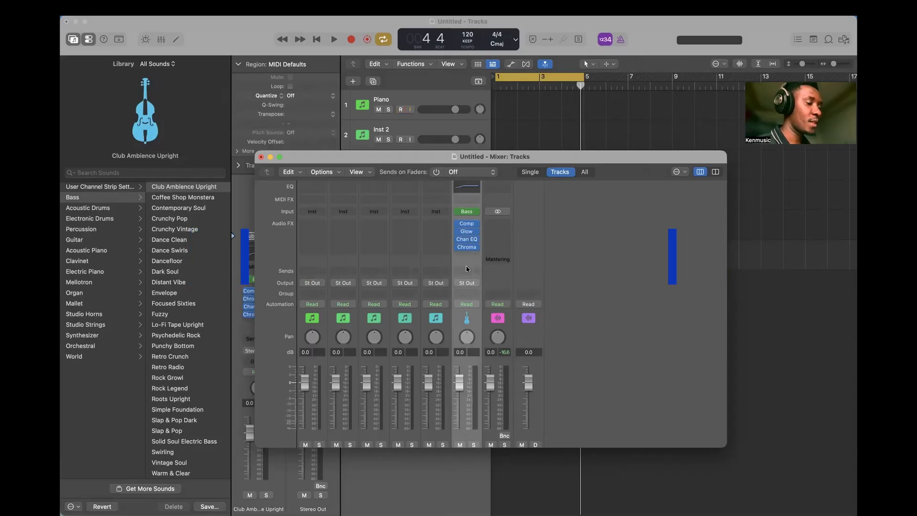
click(468, 212)
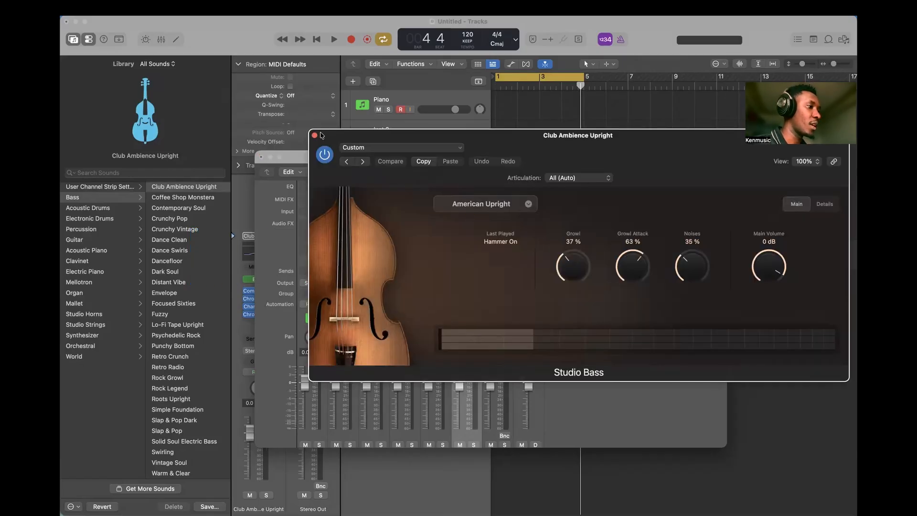
click(314, 136)
Load the Acoustic Guitar setting from the Guitar category on the Piano channel strip.
scroll(340, 203, up, 3)
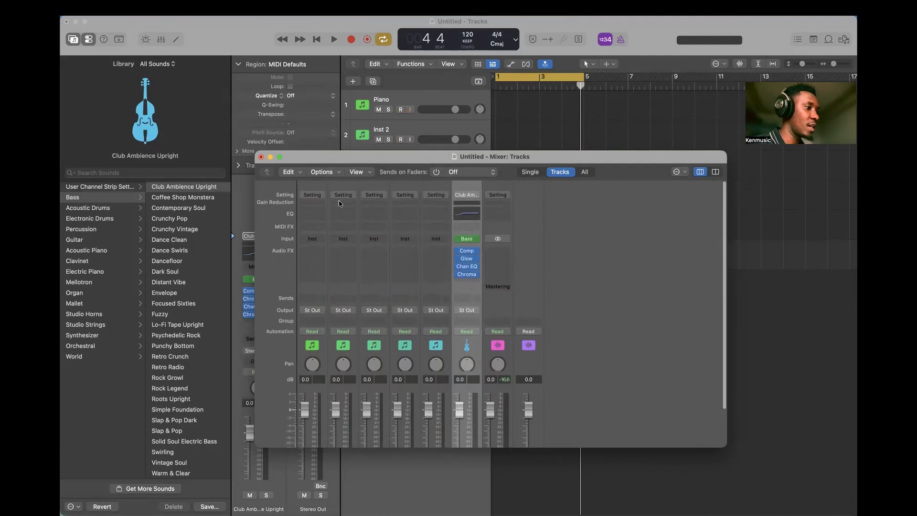
click(310, 195)
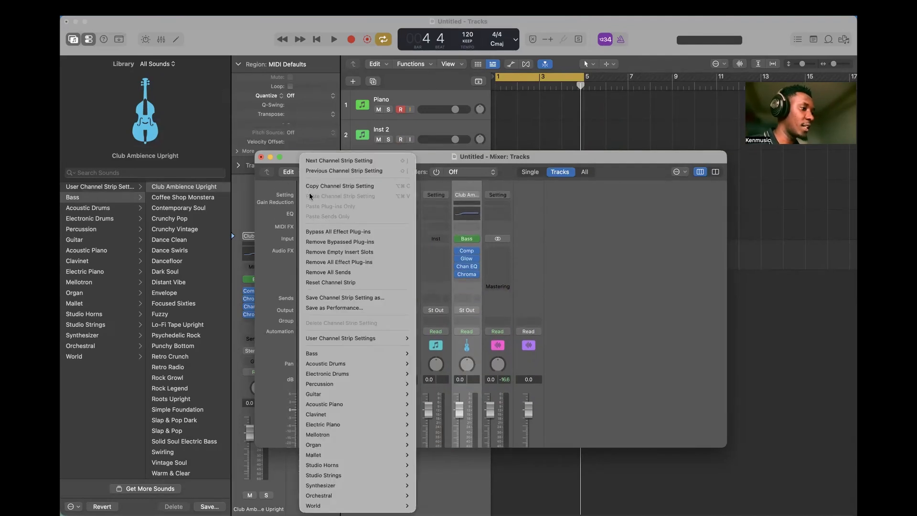
mouse_move(342, 388)
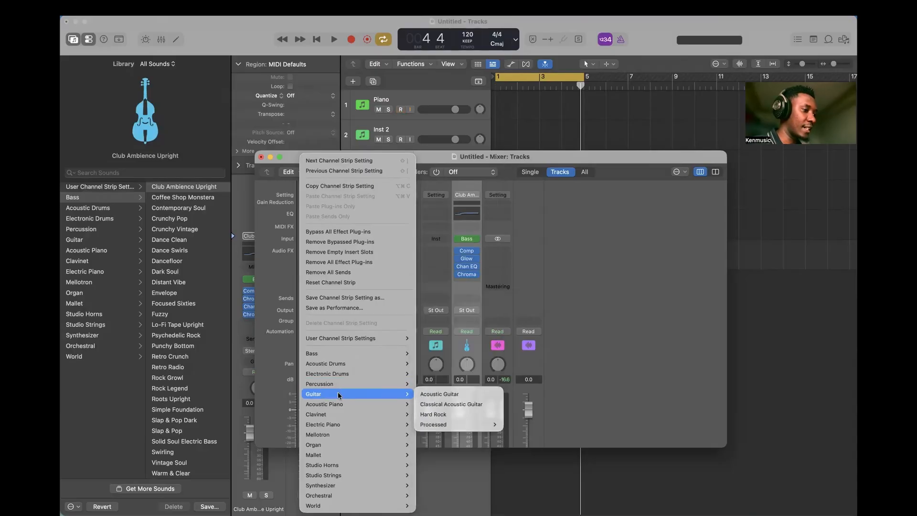
click(435, 394)
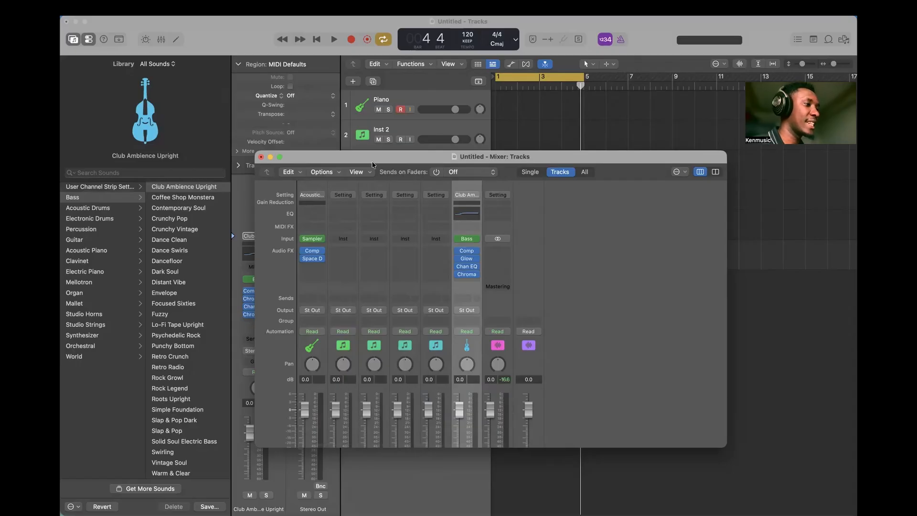
View the setting options of the second channel strip and lower the Concert Grand fader to -3.0 dB.
drag(375, 162, 426, 270)
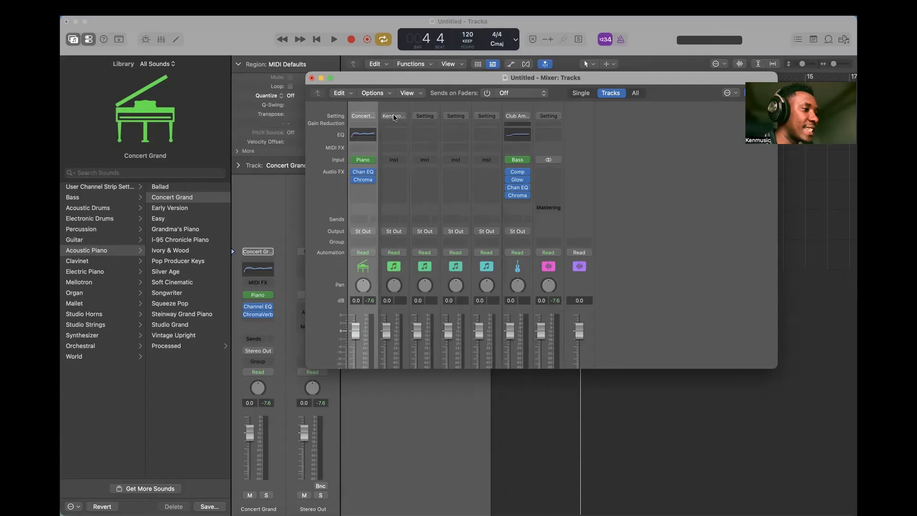
click(394, 116)
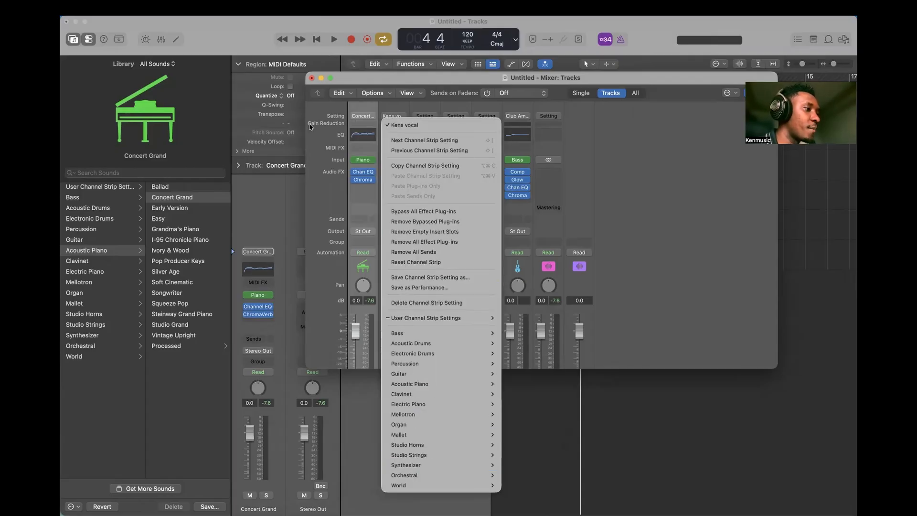
click(363, 292)
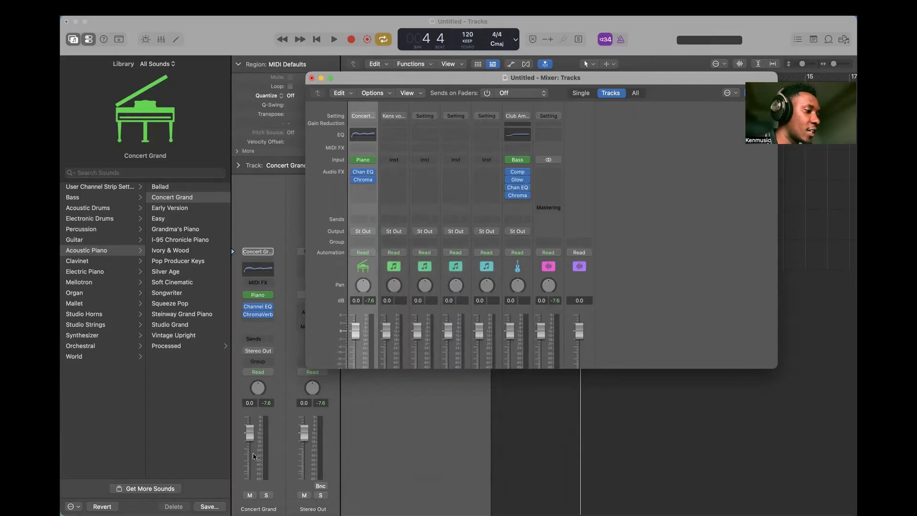
drag(249, 432, 249, 445)
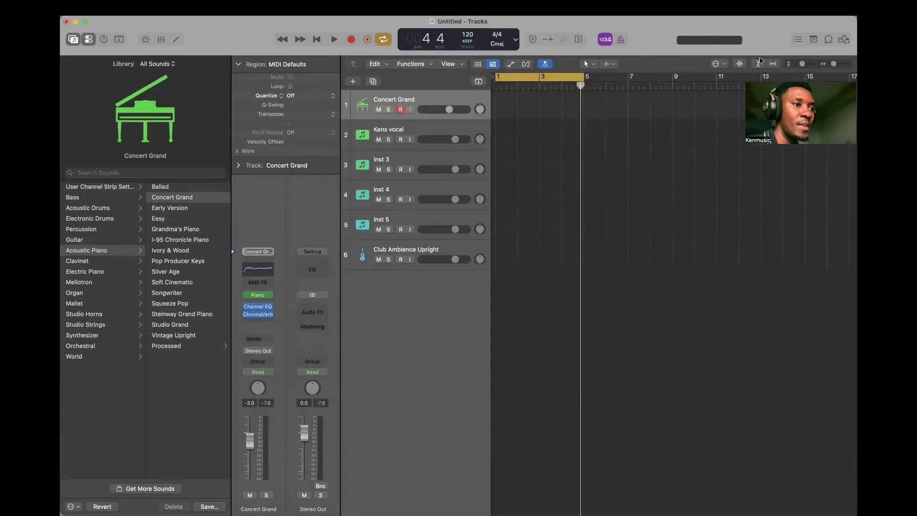
Add the Apple Loop 12-8 Electric Arpeggio 03 as a new track at bar 1 and repeat its region once.
click(828, 40)
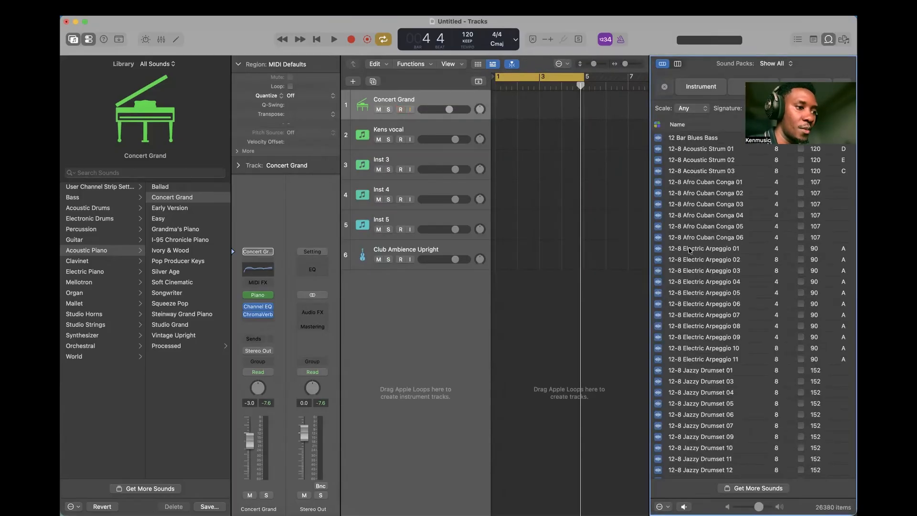
click(685, 270)
drag(685, 270, 437, 289)
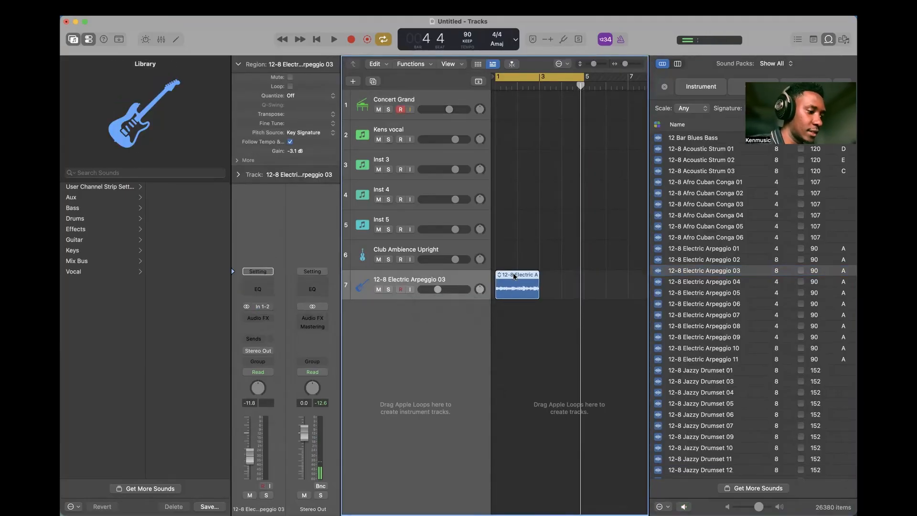
key(super+r)
Play the arpeggio loop, lower its track volume to -16.6 dB, and show the track in the mixer.
key(space)
drag(438, 289, 432, 290)
click(417, 279)
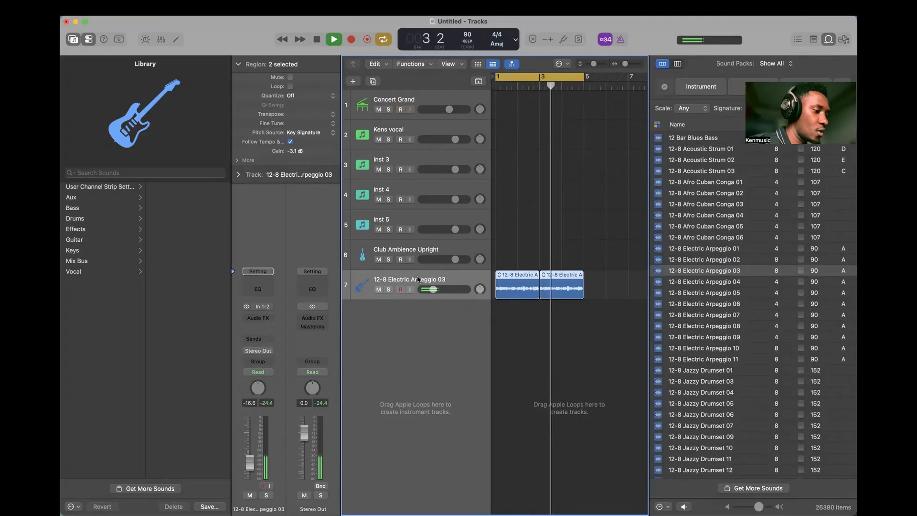
key(x)
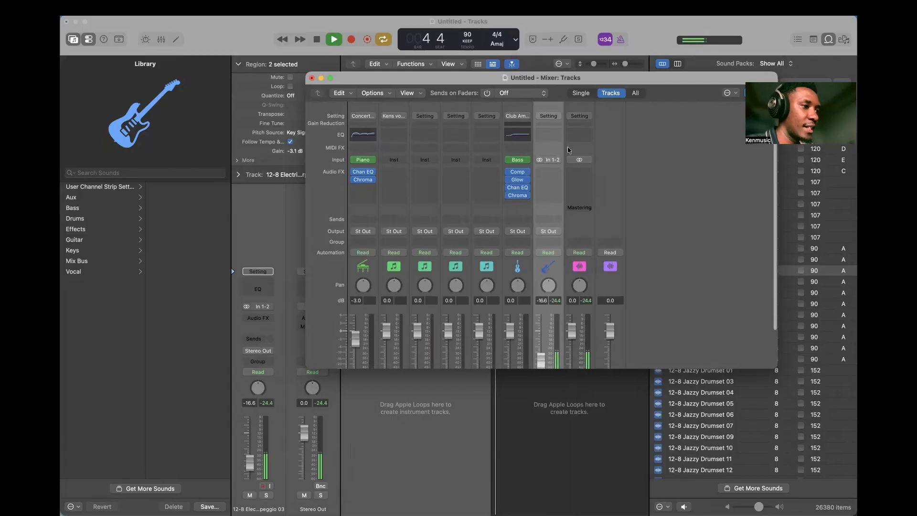
click(546, 171)
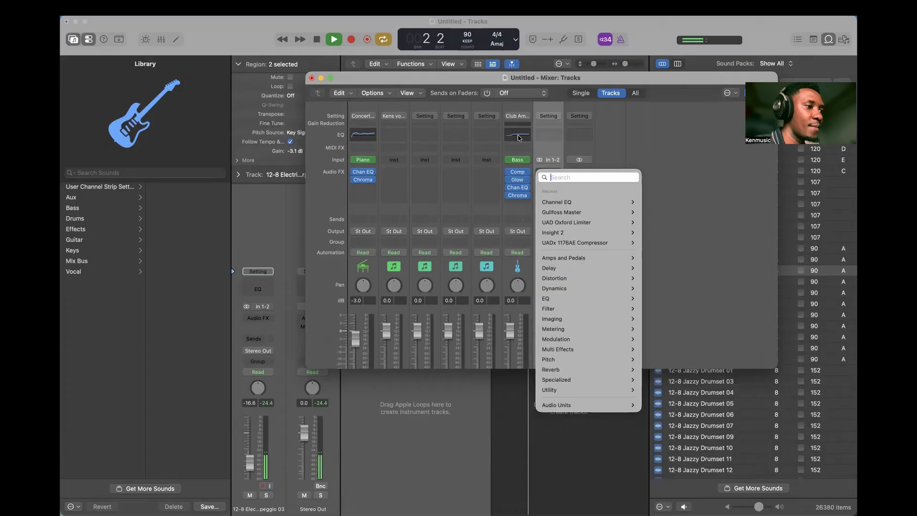
click(519, 138)
key(space)
click(546, 171)
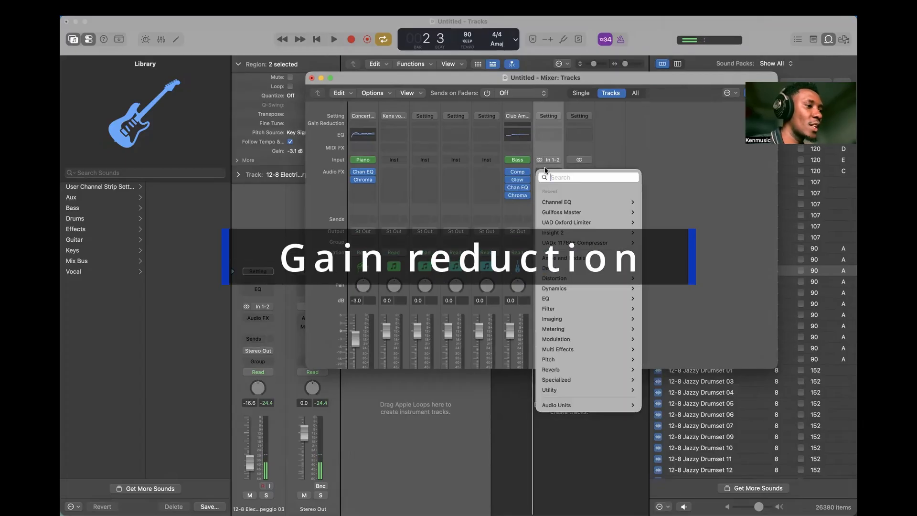
click(428, 179)
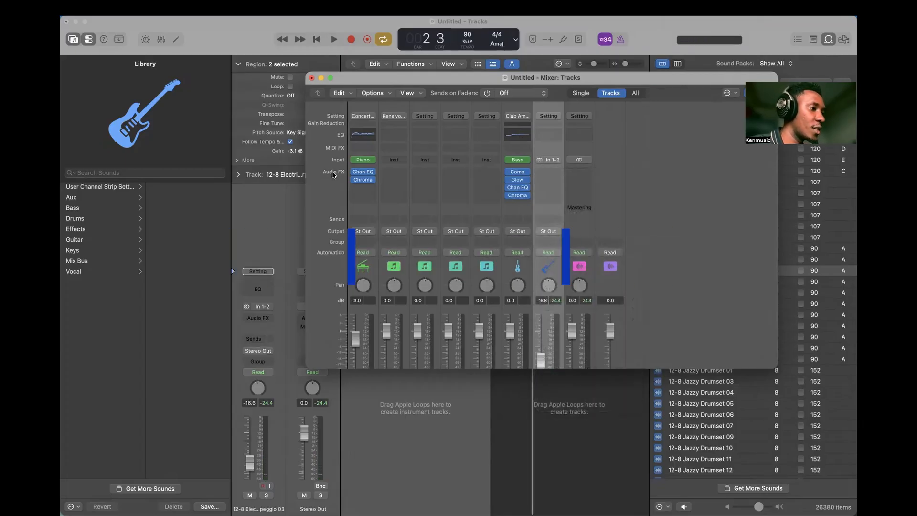
Insert the Compressor from the Dynamics effects on the 12-8 Electric Arpeggio 03 channel strip.
click(546, 173)
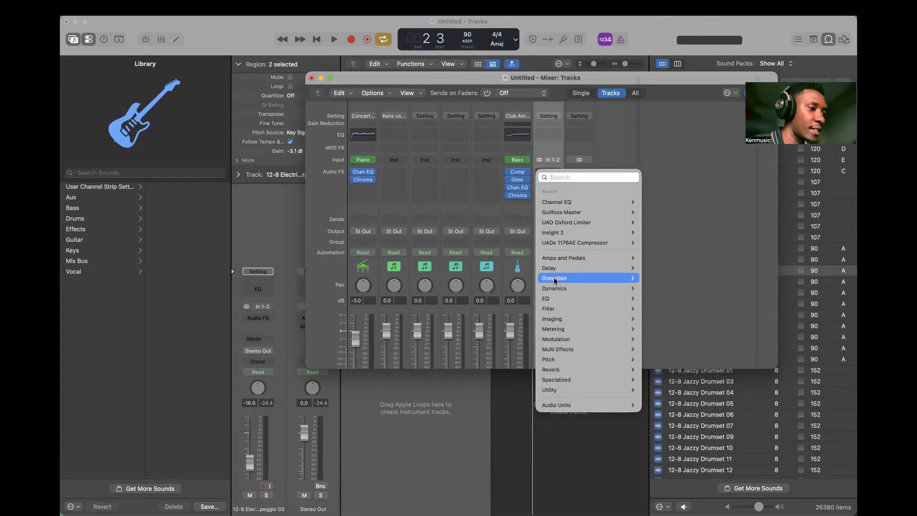
mouse_move(552, 287)
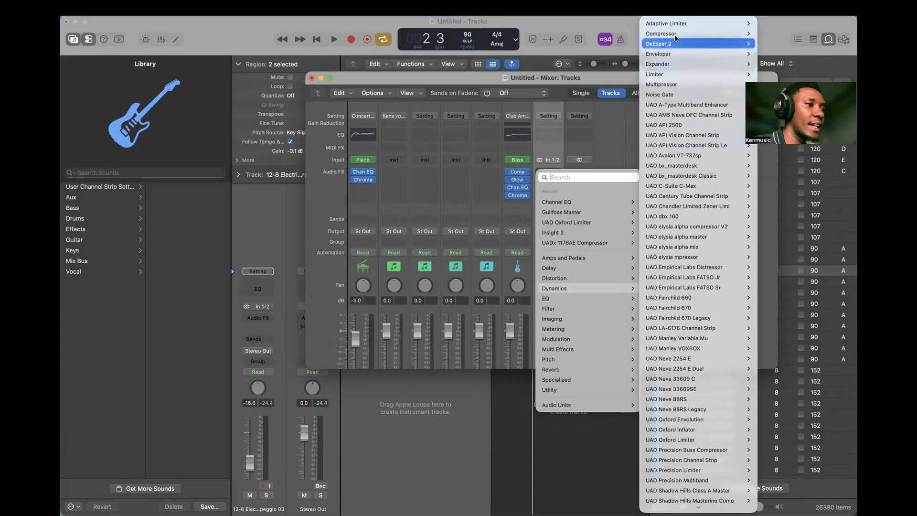
click(766, 34)
Lower the Compressor's threshold to about -30 dB during playback, bypass the plug-in, and stop playback.
key(space)
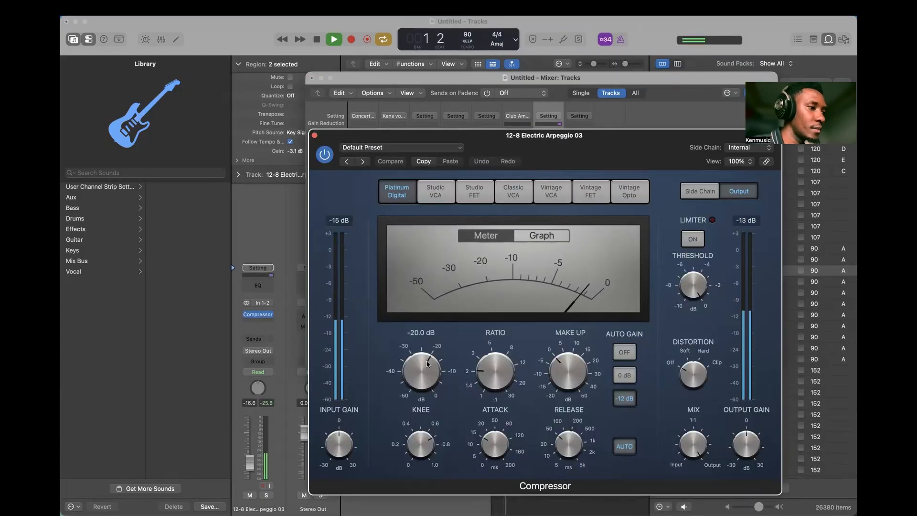
drag(427, 364, 426, 377)
drag(576, 135, 552, 171)
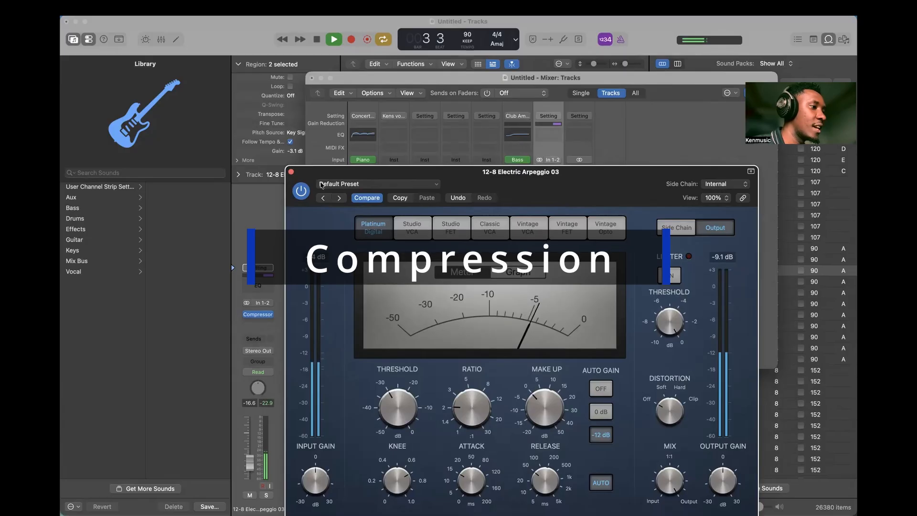
click(306, 192)
key(space)
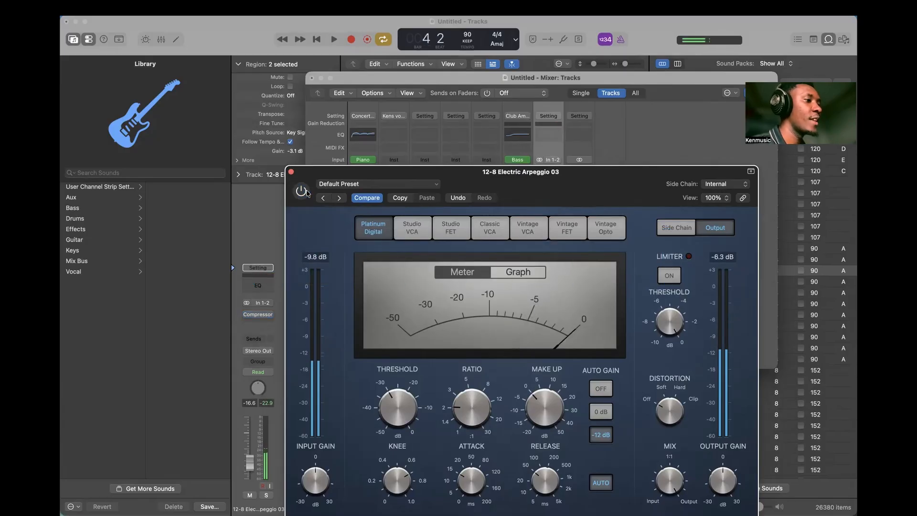
Audition the loop with the Compressor bypassed, close the plug-in, and add a Channel EQ to the 12-8 Electric Arpeggio 03 channel strip.
key(space)
key(space)
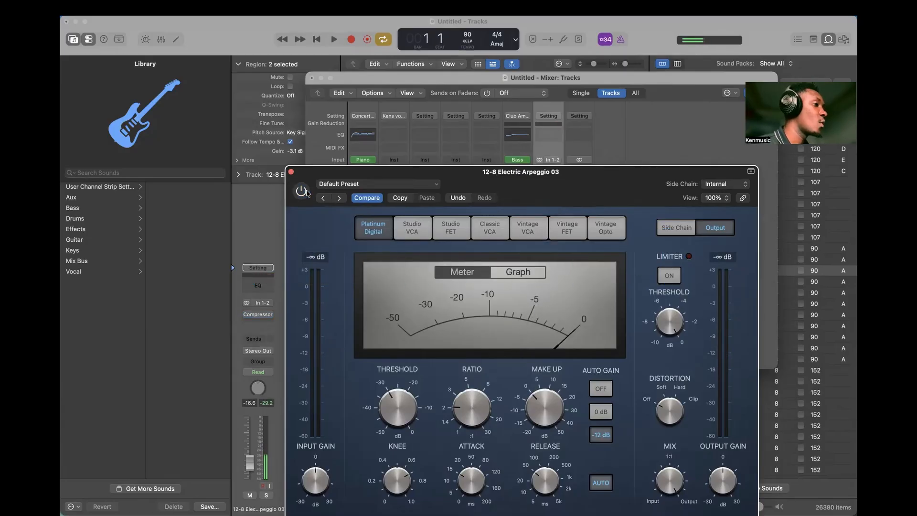
click(290, 173)
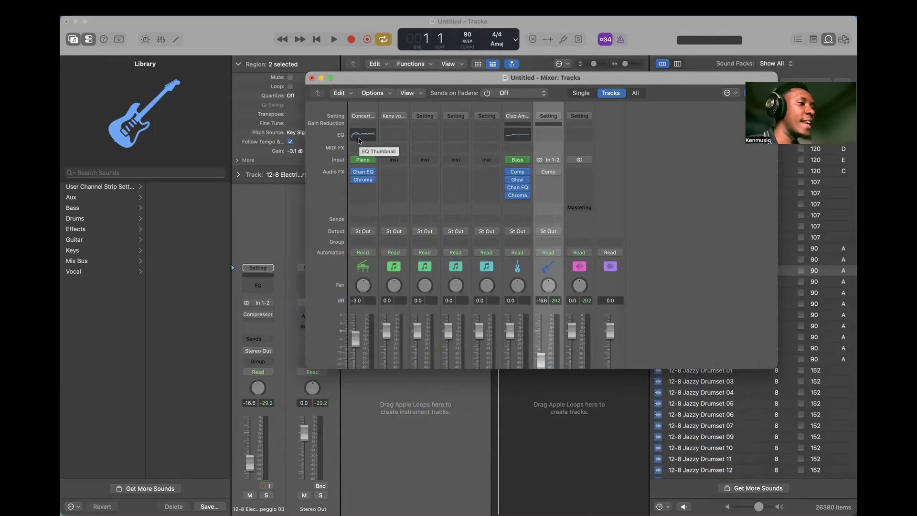
click(548, 135)
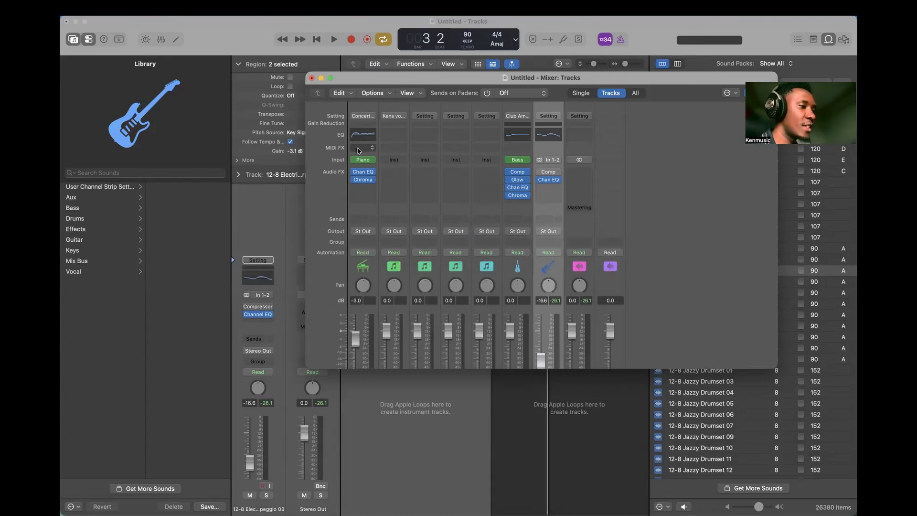
Move the mixer window lower, quantize the Concert Grand chord region to 1/16 notes, and stop playback.
drag(450, 80, 433, 201)
click(414, 105)
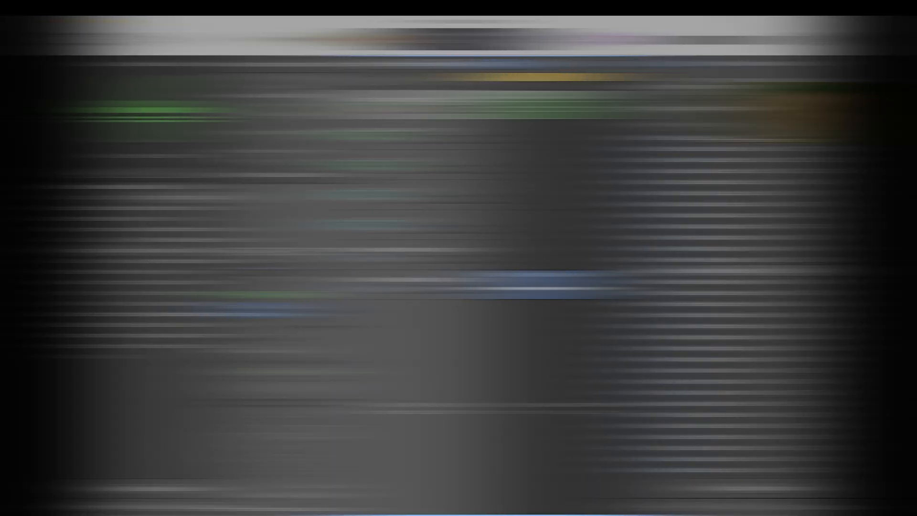
key(q)
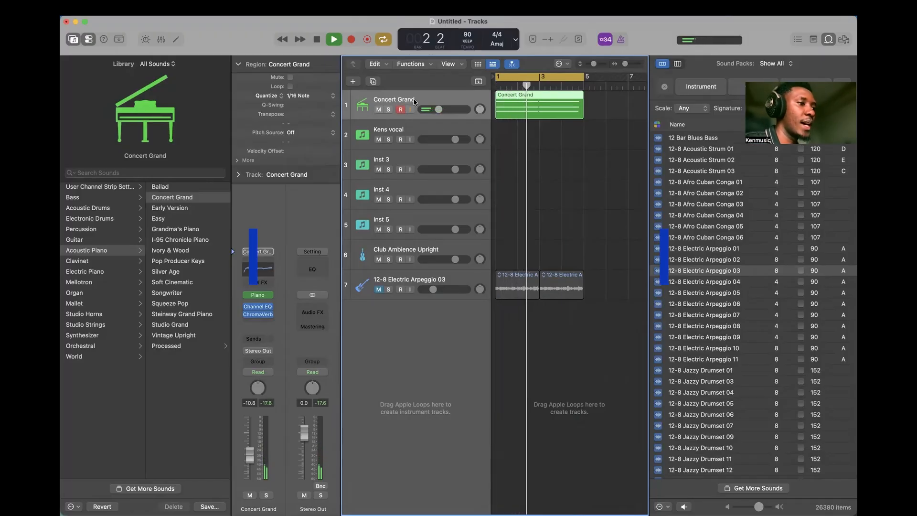
key(space)
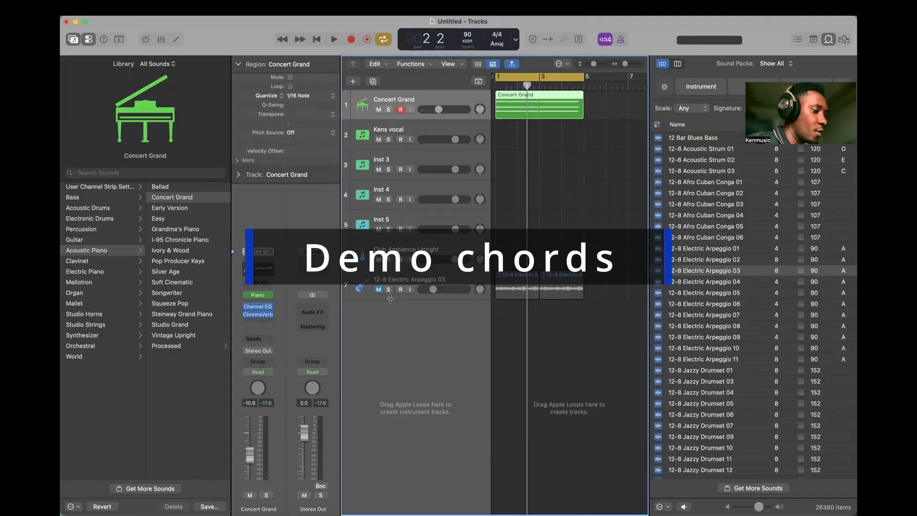
Show the mixer, insert the Arpeggiator MIDI effect on the Concert Grand channel strip, and audition the chords through it.
key(x)
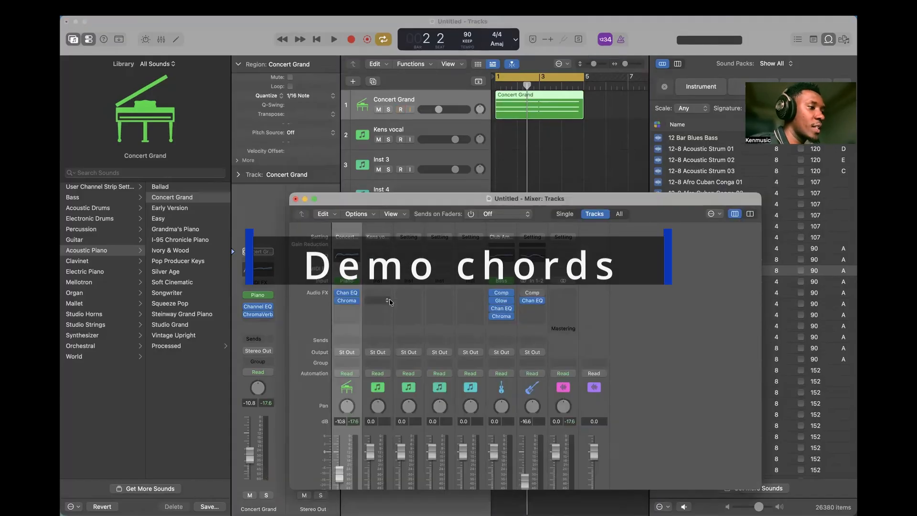
click(347, 269)
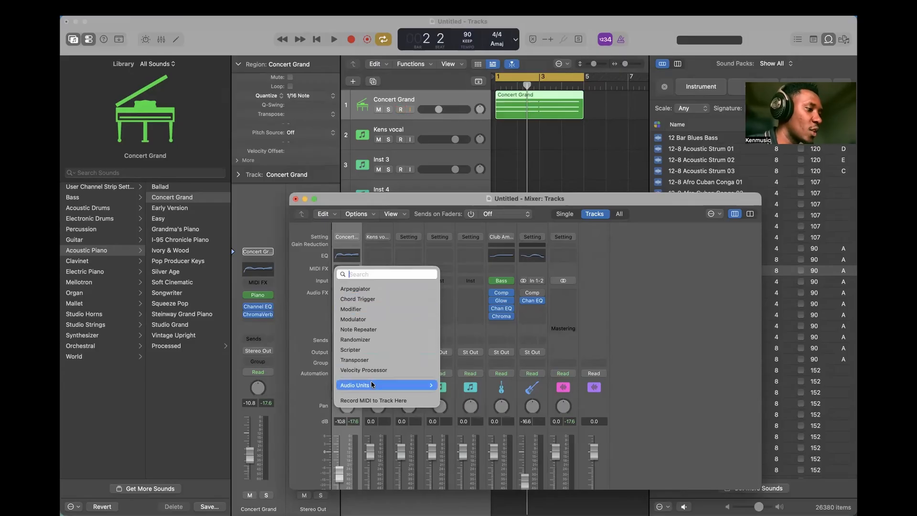
click(349, 289)
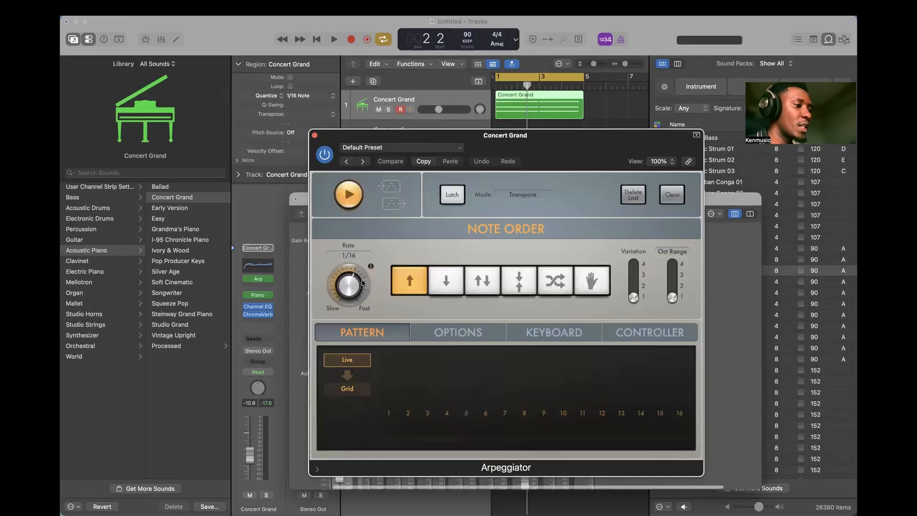
key(space)
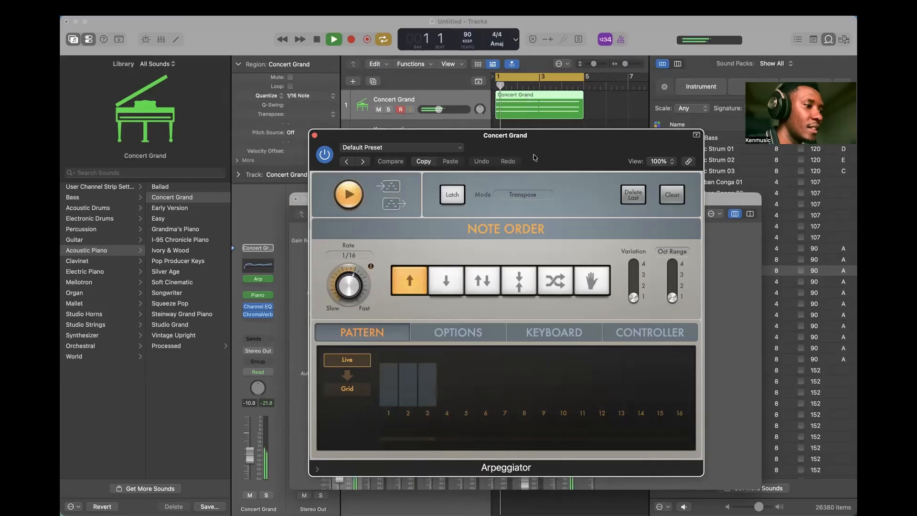
drag(534, 157, 510, 138)
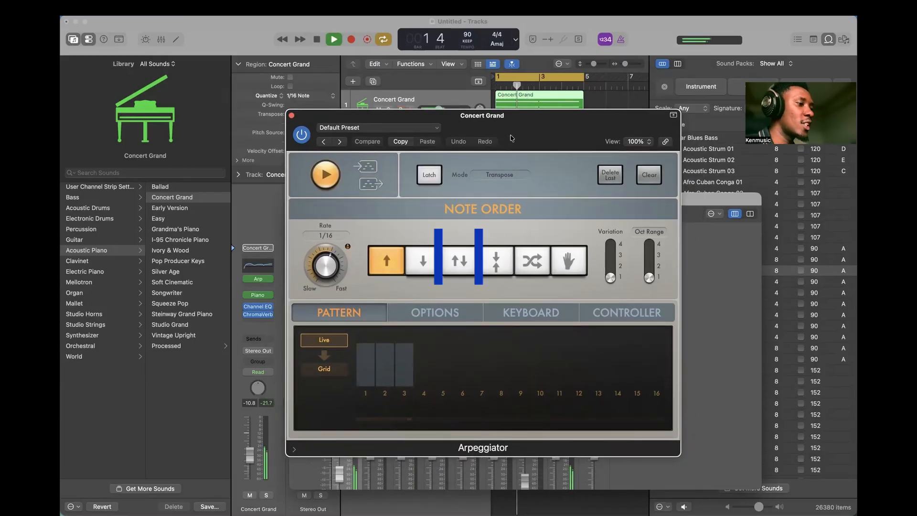
key(space)
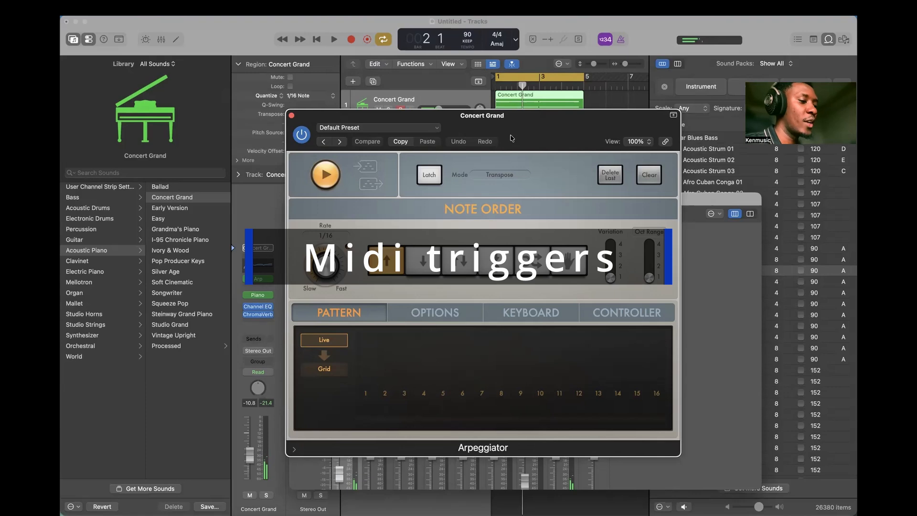
During playback, try the Arpeggiator's note orders, ending on random, and set Variation to 2 and Oct Range to 4.
key(space)
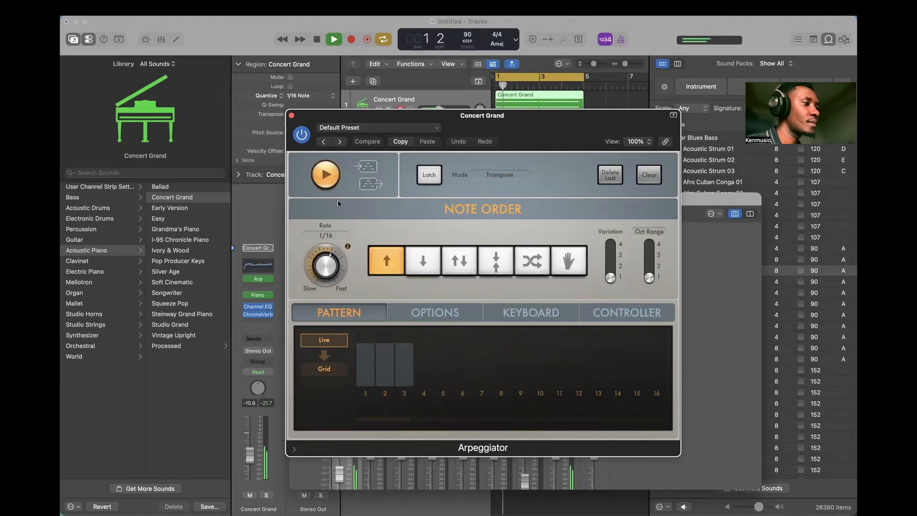
click(422, 260)
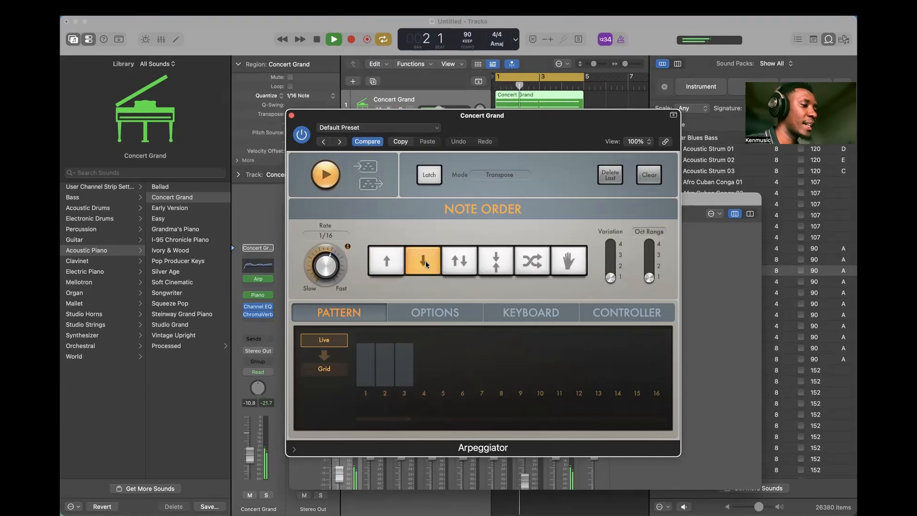
click(460, 261)
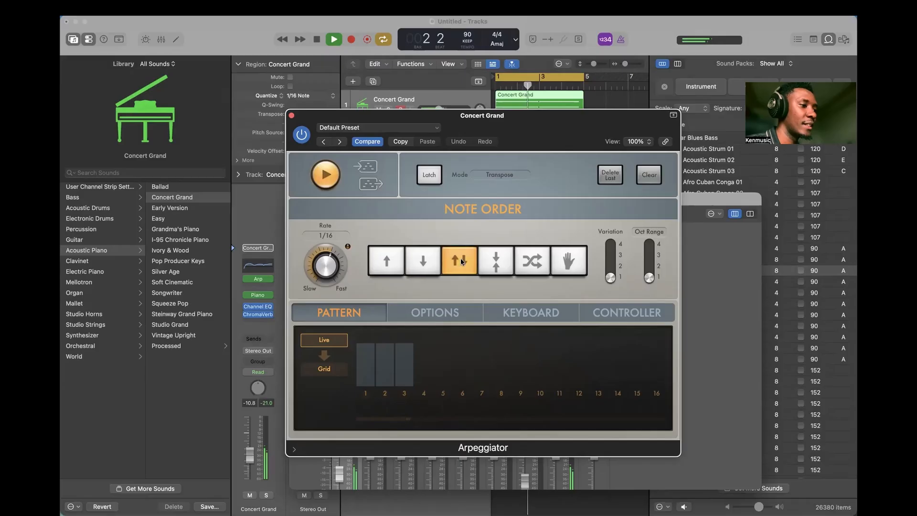
click(493, 262)
click(532, 261)
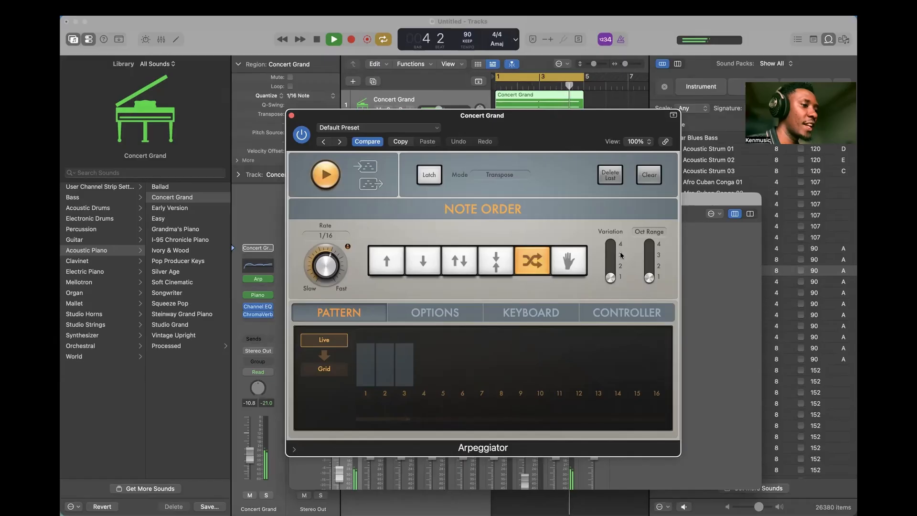
drag(611, 277, 606, 243)
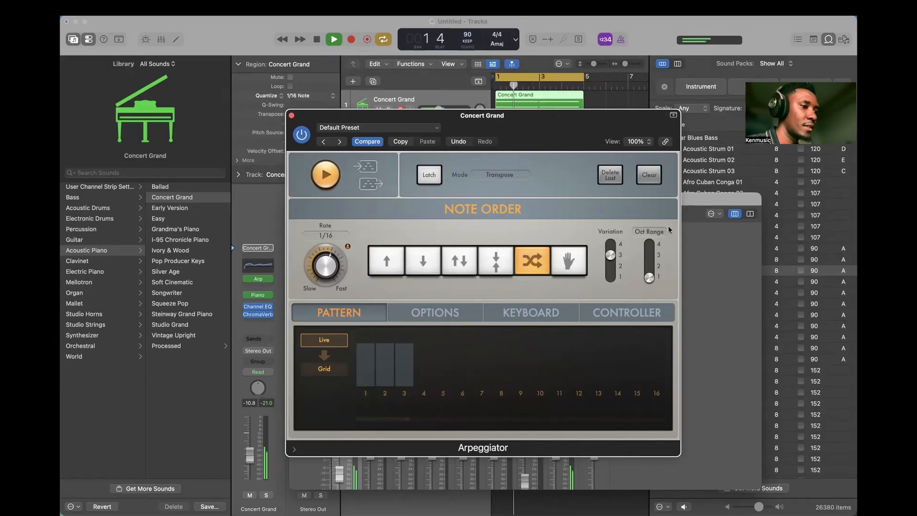
drag(650, 277, 611, 264)
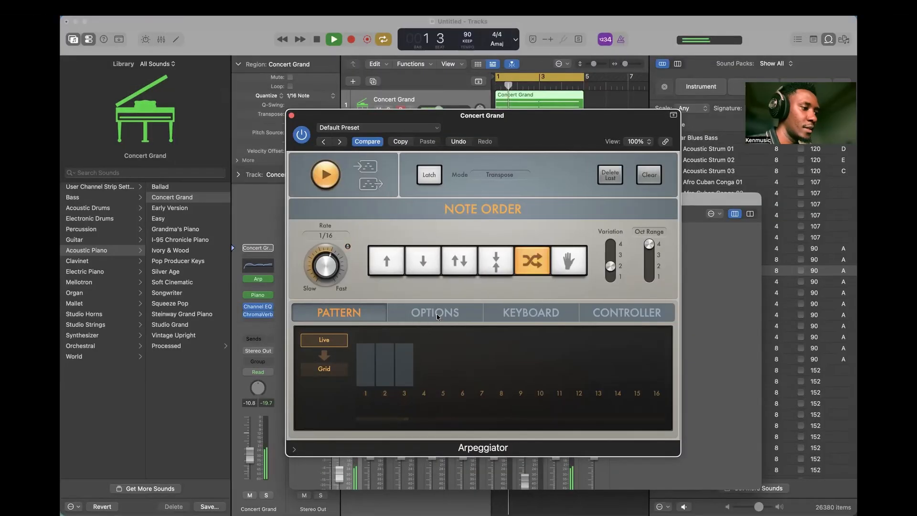
View the Arpeggiator's Options, Keyboard and Controller settings, stop playback, and close the plug-in.
click(442, 315)
click(530, 312)
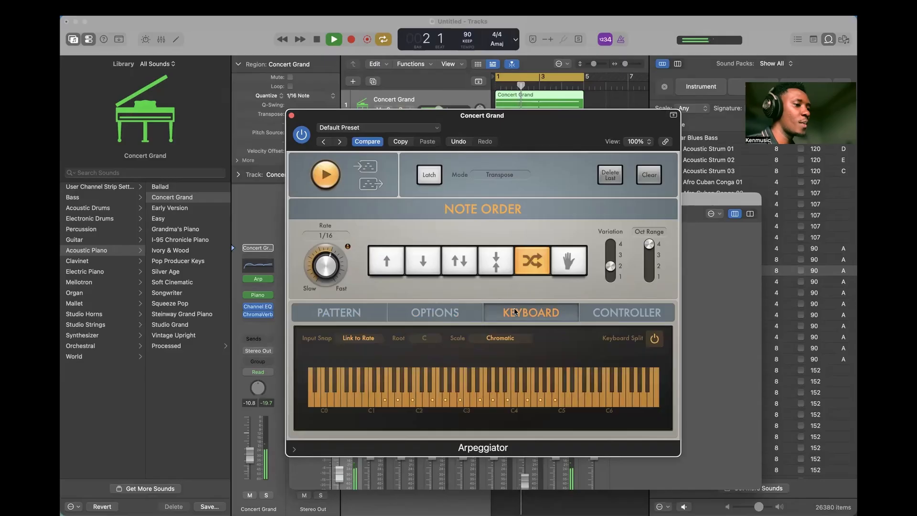
click(598, 311)
key(space)
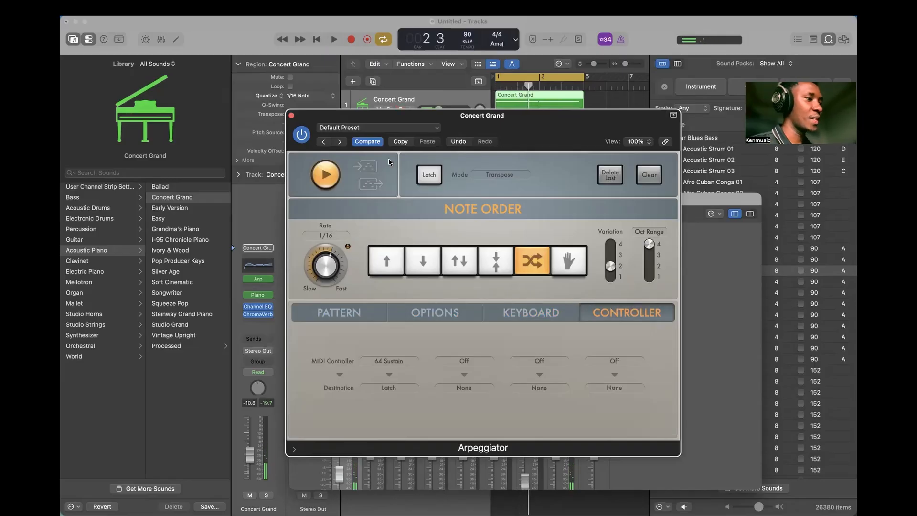
click(292, 116)
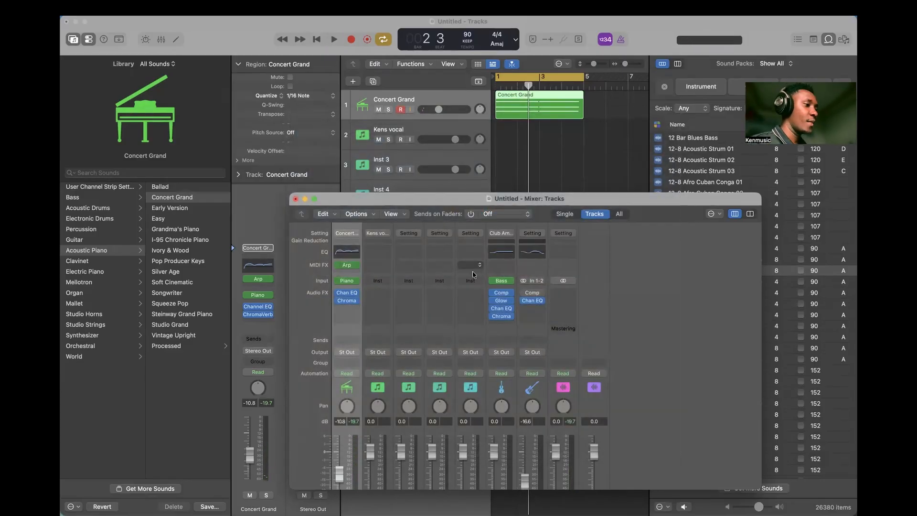
Browse the MIDI effects available for Concert Grand, and compare playback with the Arpeggiator on and bypassed, leaving it on.
click(356, 267)
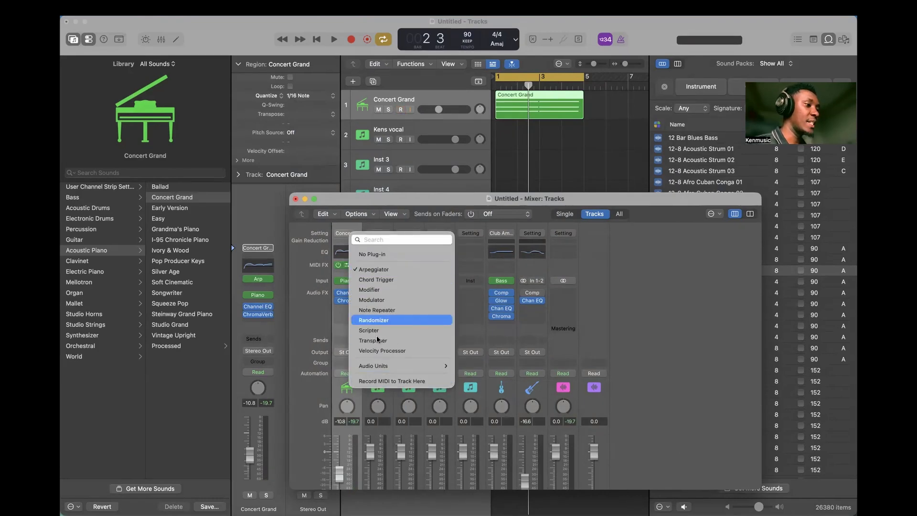
click(321, 270)
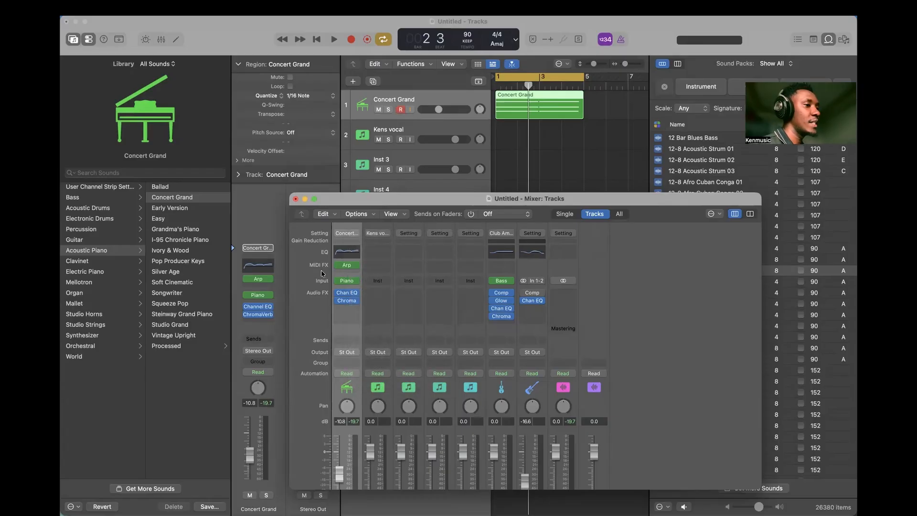
key(space)
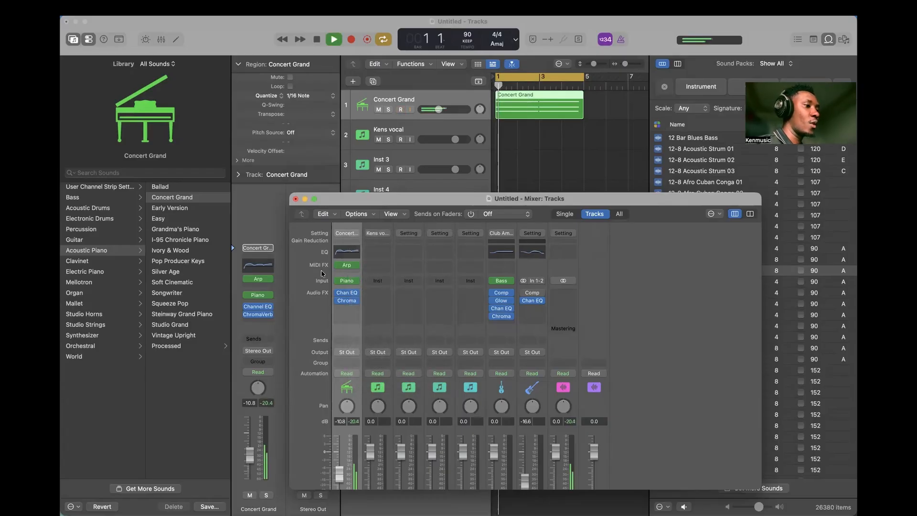
key(space)
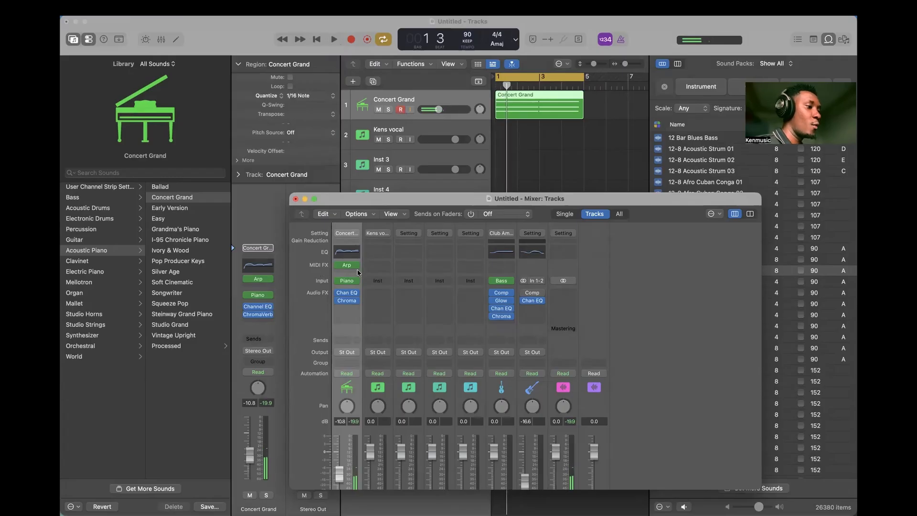
click(335, 264)
key(space)
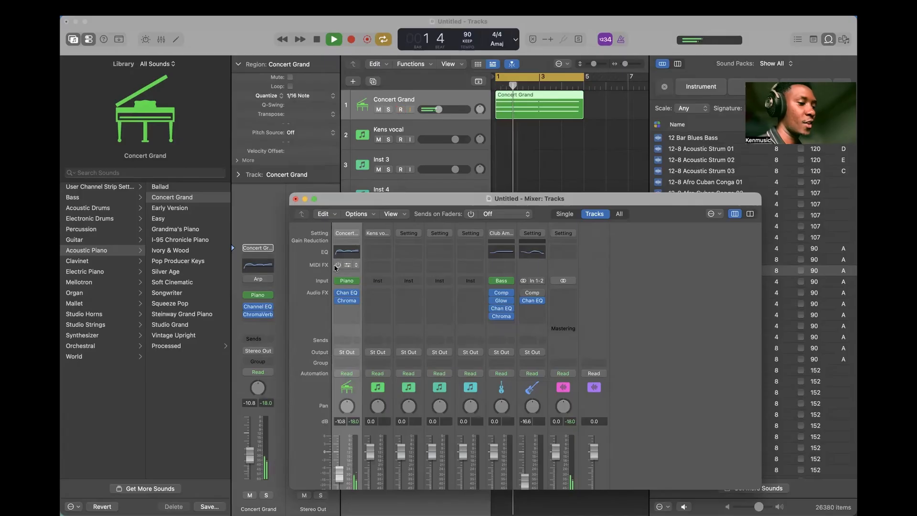
click(334, 264)
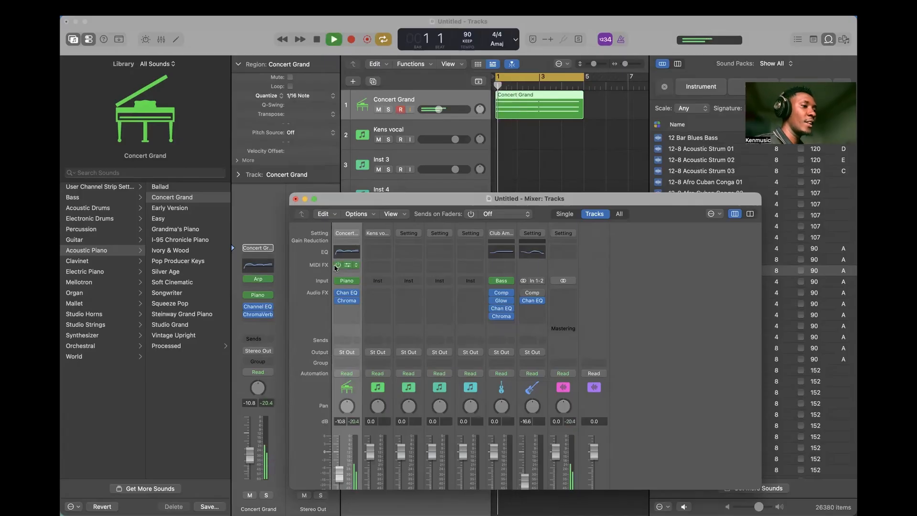
key(space)
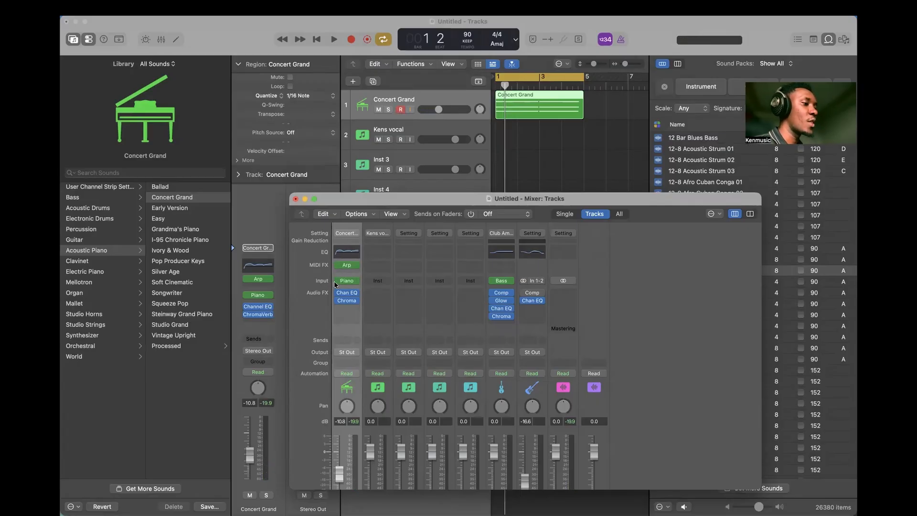
Open the Studio Piano instrument from the Concert Grand input slot to examine it, and close its window.
click(347, 283)
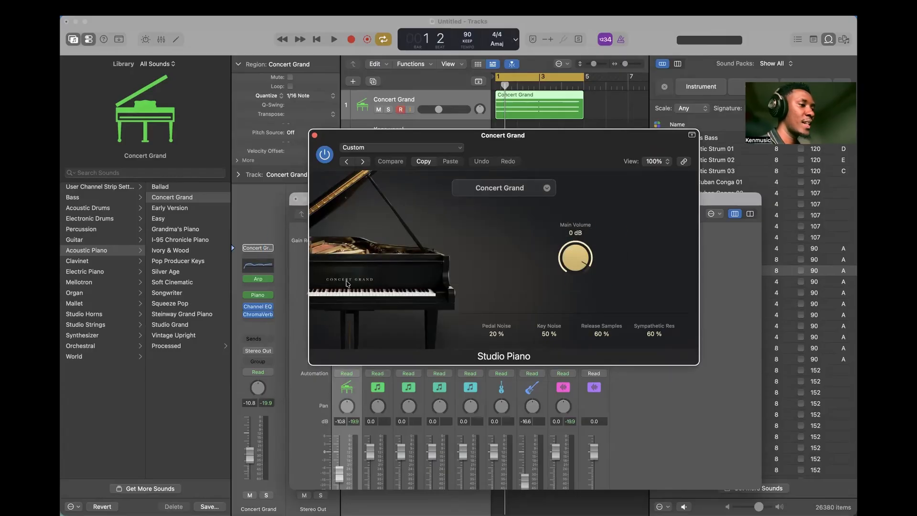
click(315, 136)
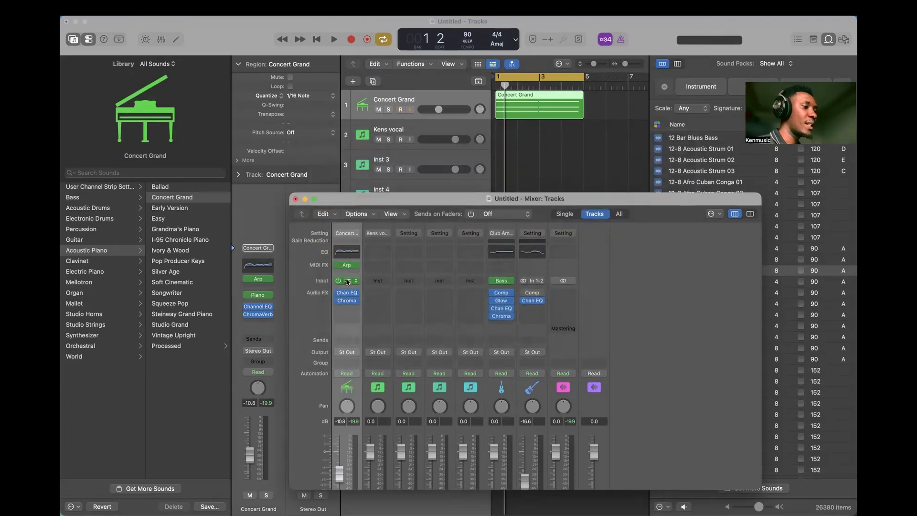
click(347, 283)
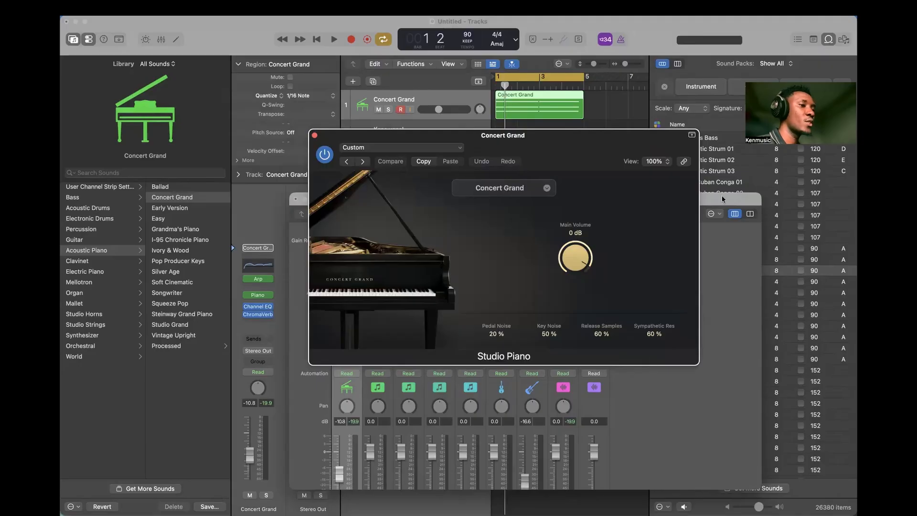
click(315, 136)
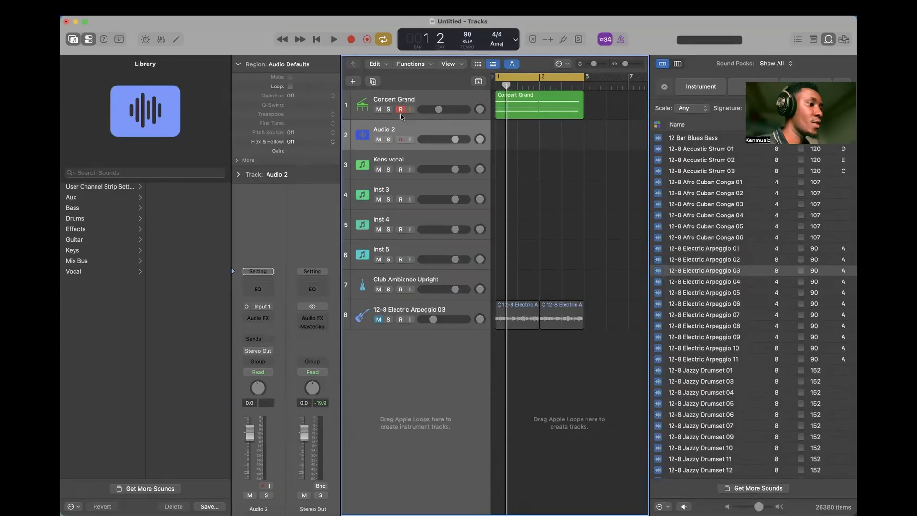
Select the Audio 2 track for recording instead of Concert Grand, and show its channel strip input in the mixer.
click(401, 115)
click(400, 139)
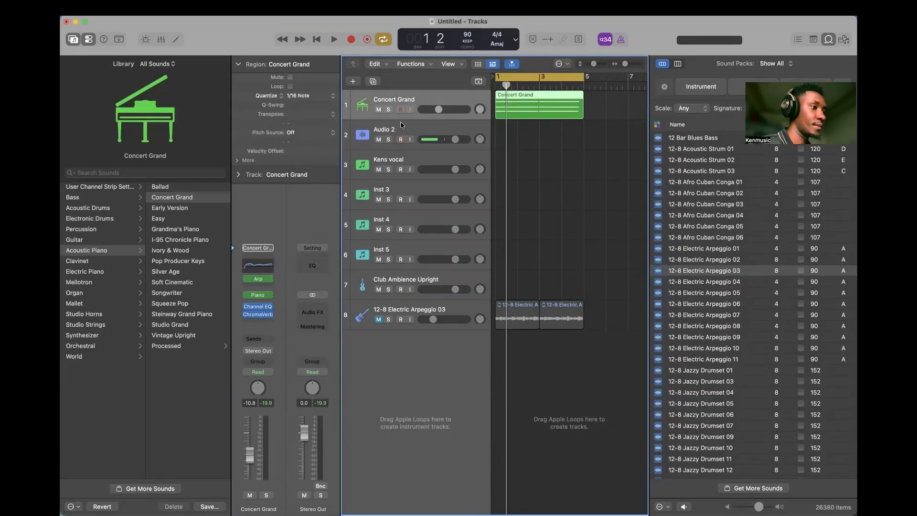
click(400, 125)
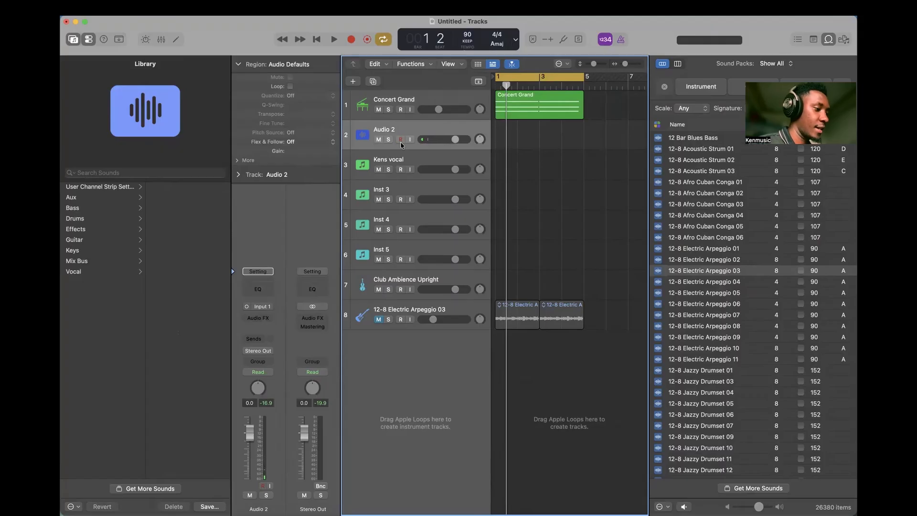
key(x)
scroll(375, 272, up, 2)
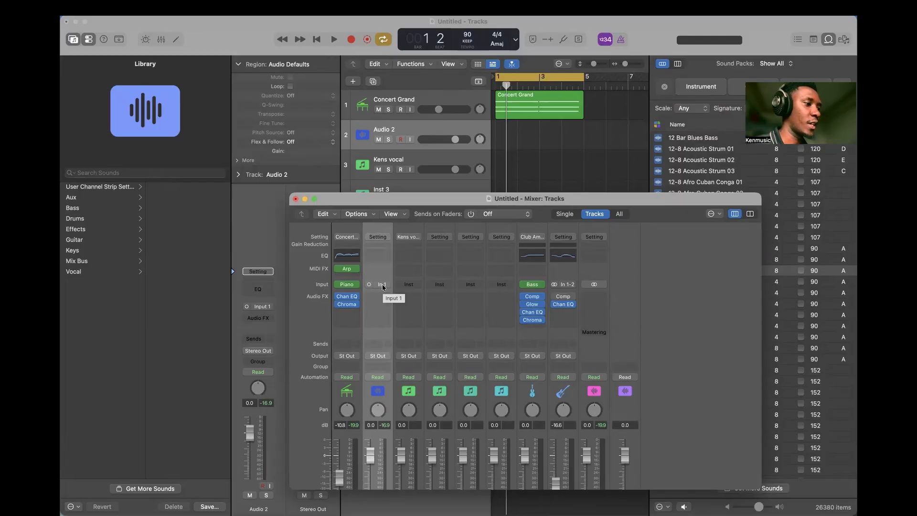
View the input and bus source options for Audio 2, and check its audio effect insert slot.
click(382, 286)
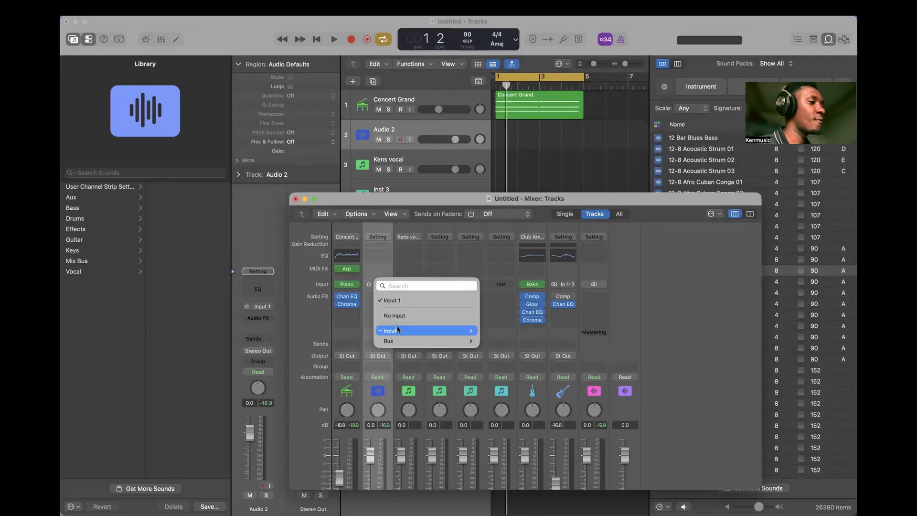
mouse_move(398, 329)
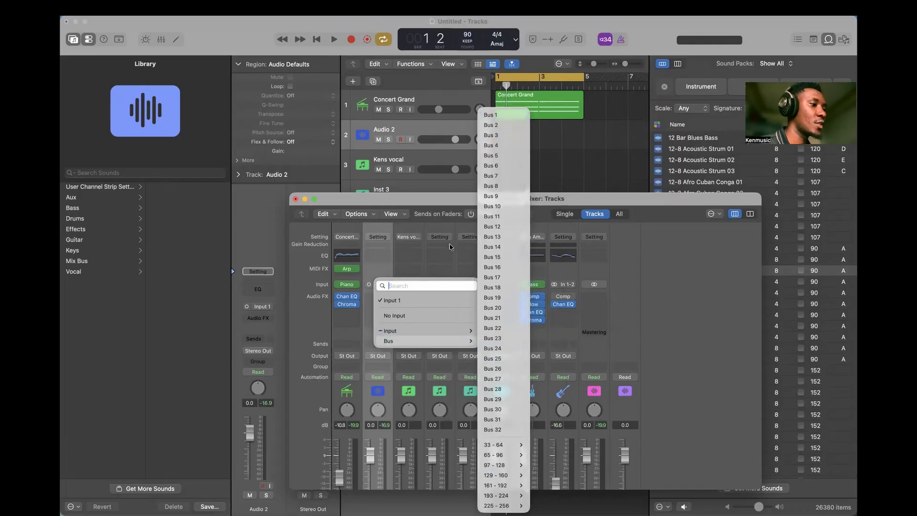
click(632, 243)
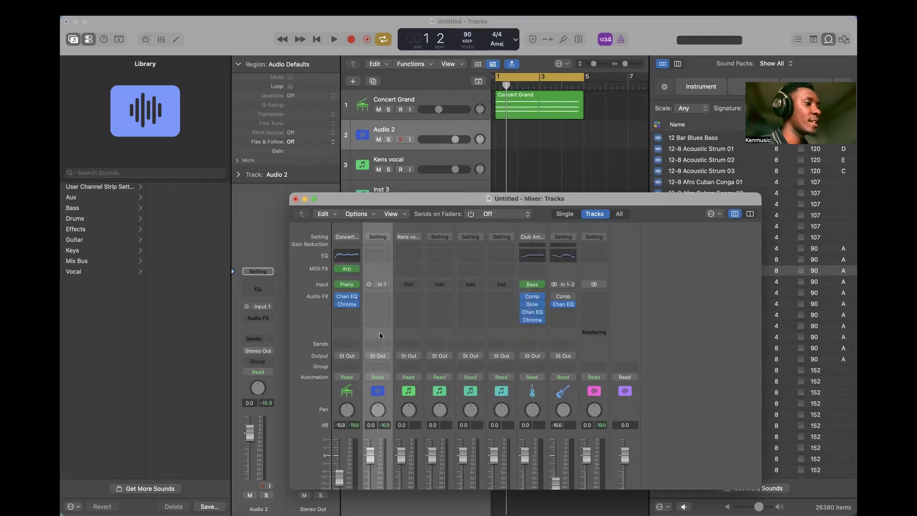
click(381, 289)
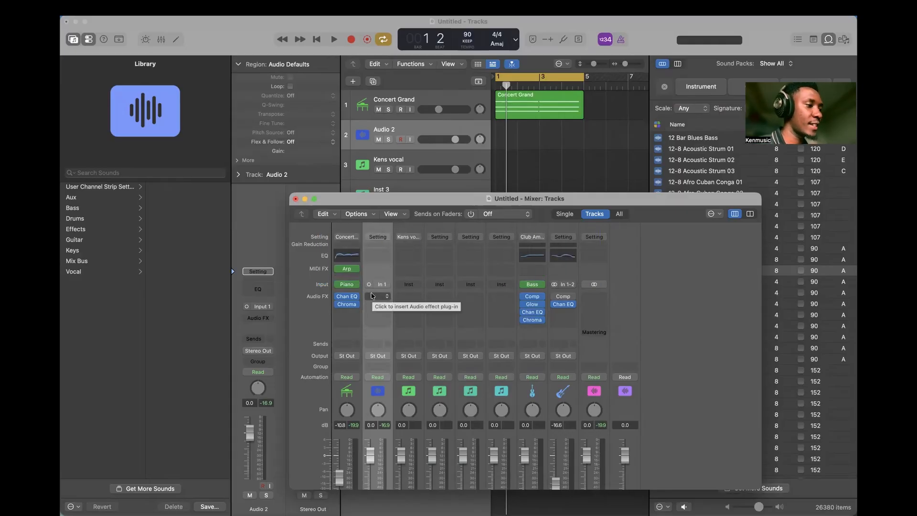
click(373, 296)
click(473, 304)
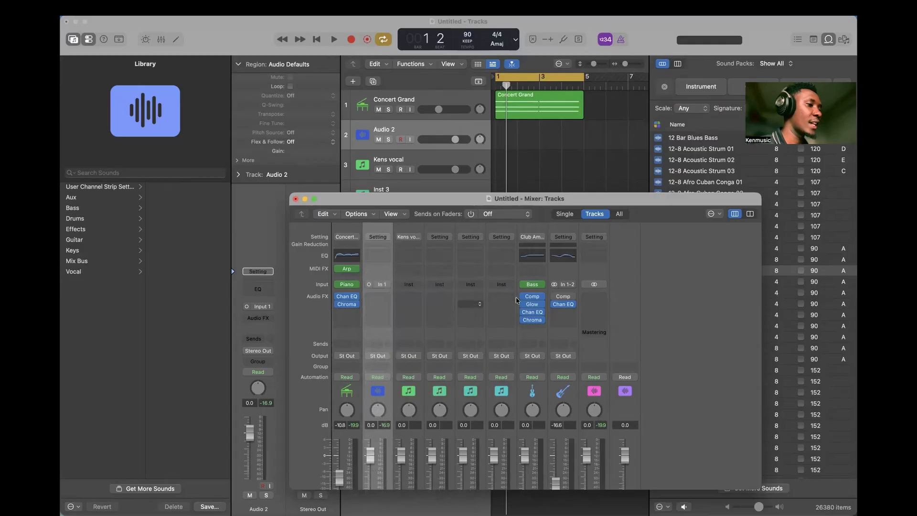
Add sends to Bus 1, Bus 2, Bus 3 and Bus 4 on the Audio 2 channel strip.
click(378, 344)
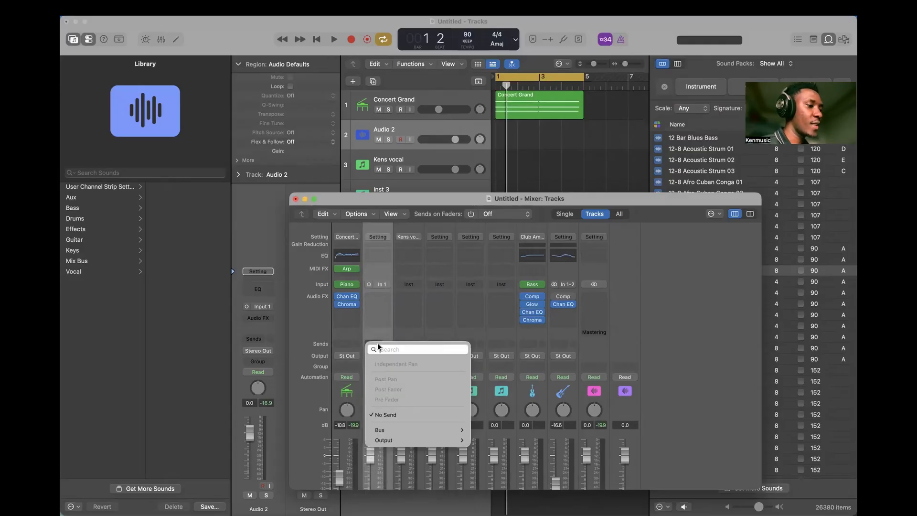
mouse_move(388, 430)
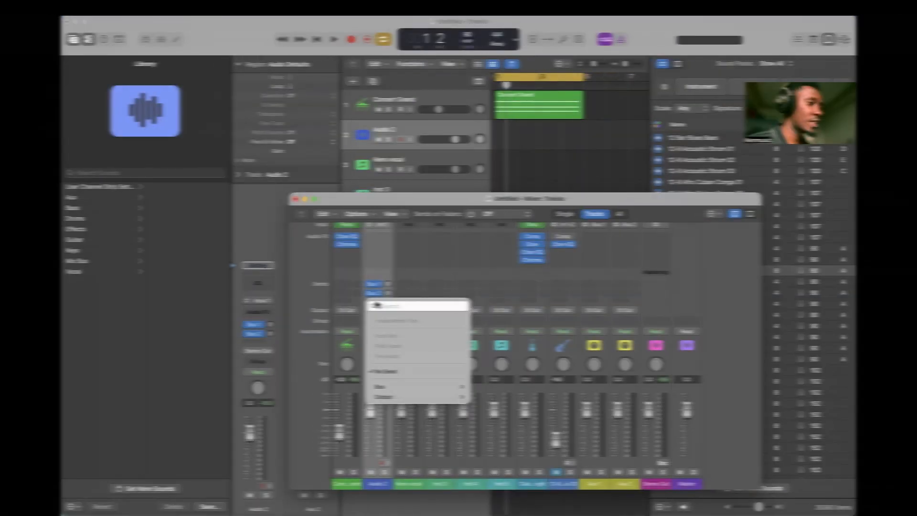
mouse_move(389, 385)
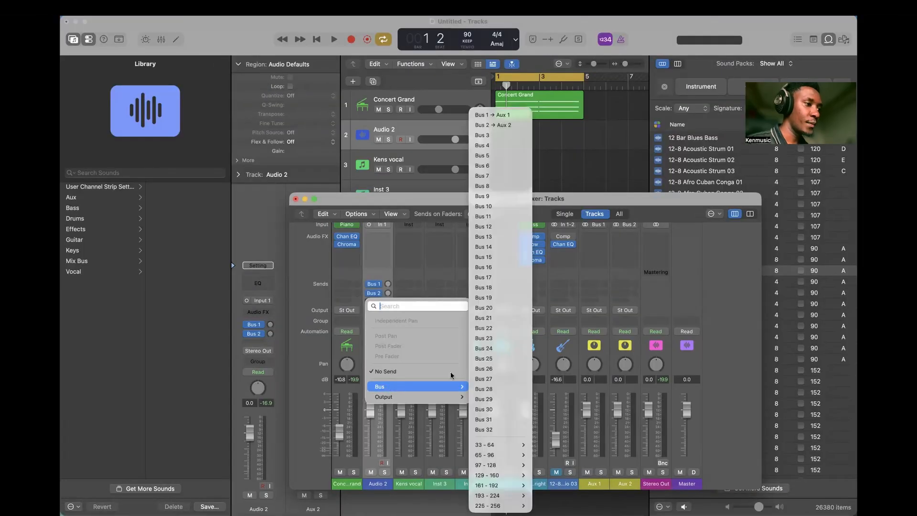
click(498, 135)
click(378, 300)
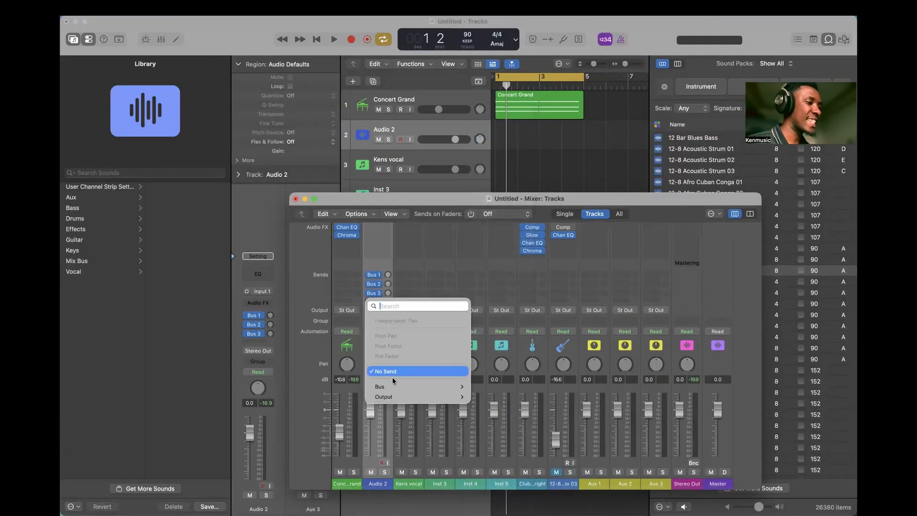
mouse_move(392, 386)
click(492, 146)
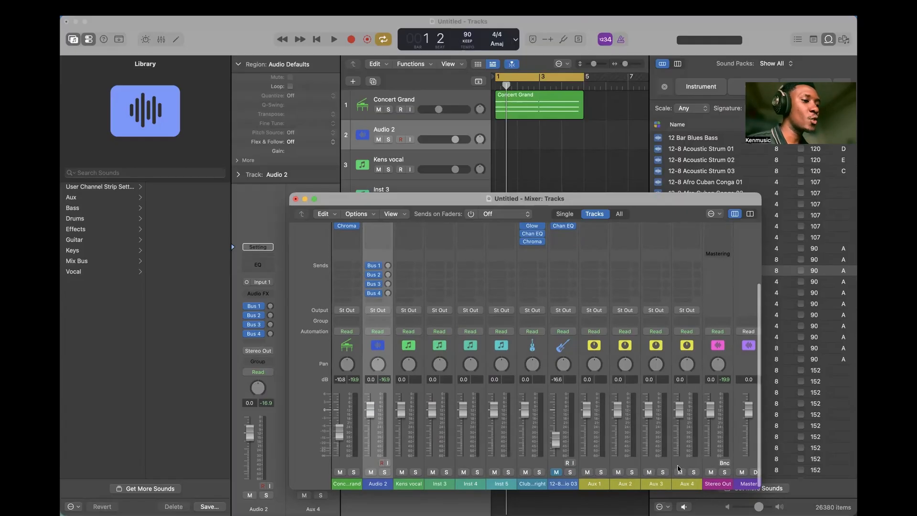
Look over Audio 2's channel strip with its sends, and view the bus choices for its output.
scroll(661, 349, up, 5)
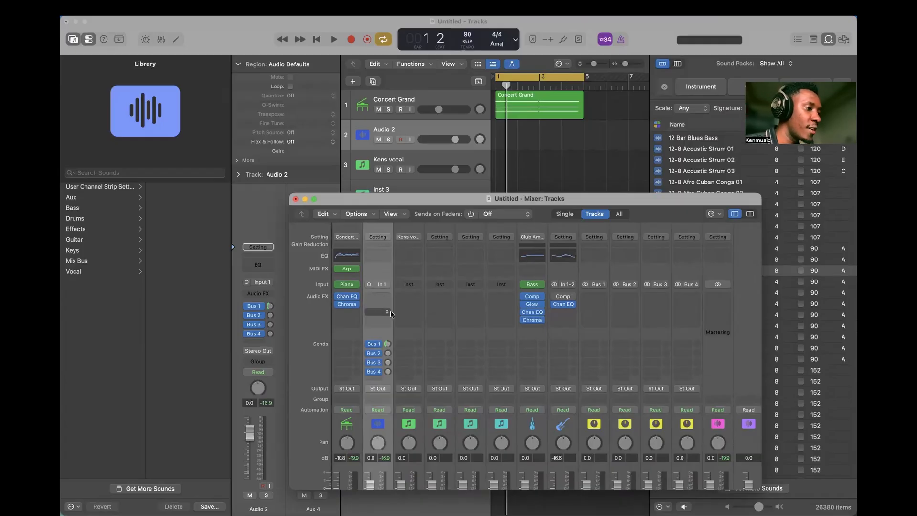
scroll(353, 373, down, 3)
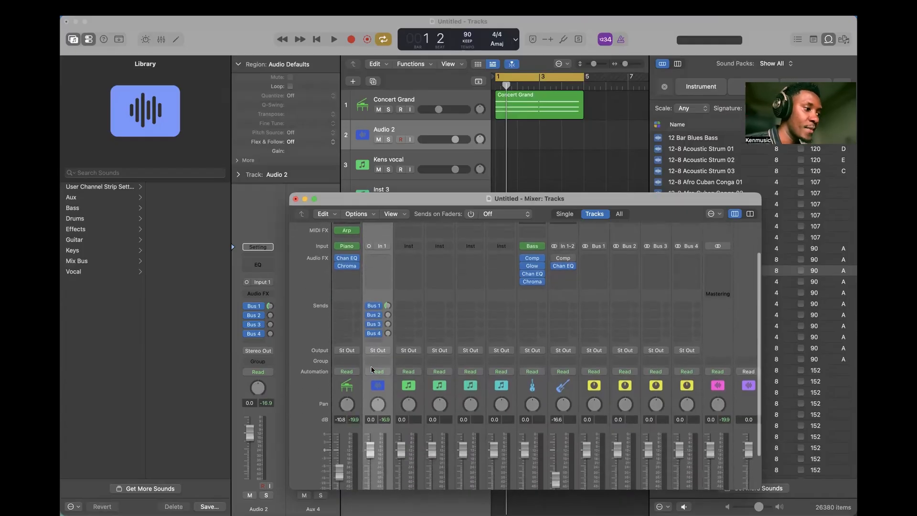
click(381, 342)
mouse_move(397, 398)
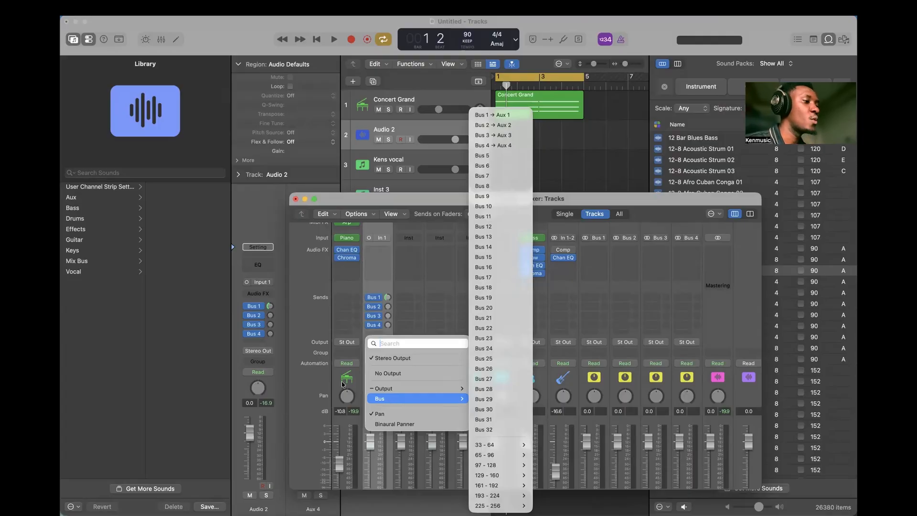
click(296, 363)
Select the channels from Audio 2 through Club Ambience Upright and route their outputs to Bus 5.
scroll(432, 434, down, 3)
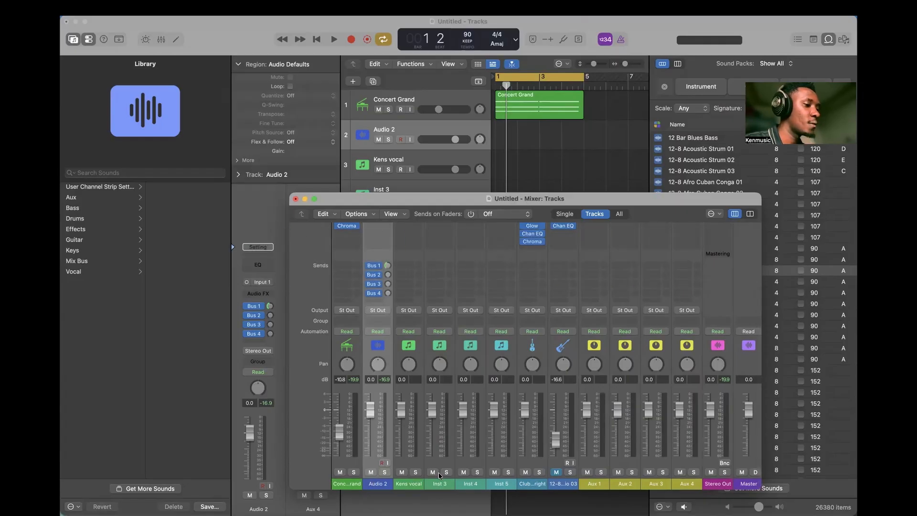
shift+click(533, 481)
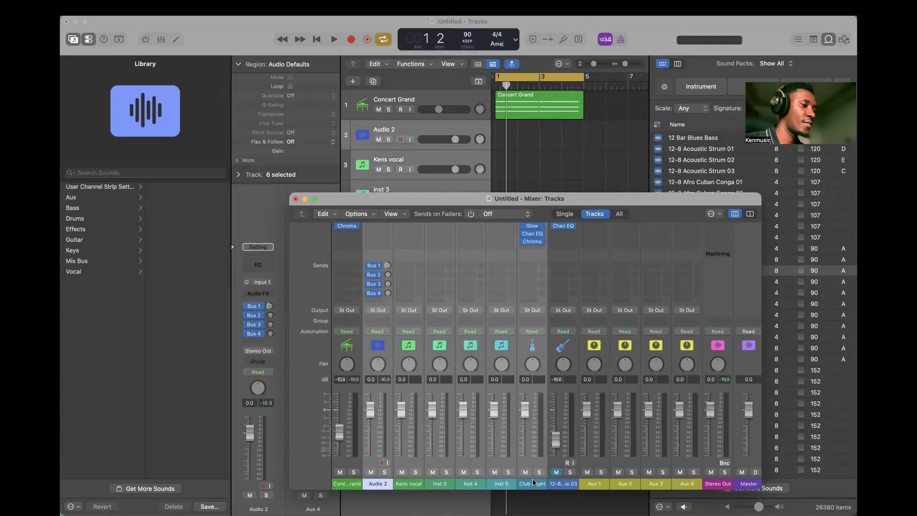
click(377, 310)
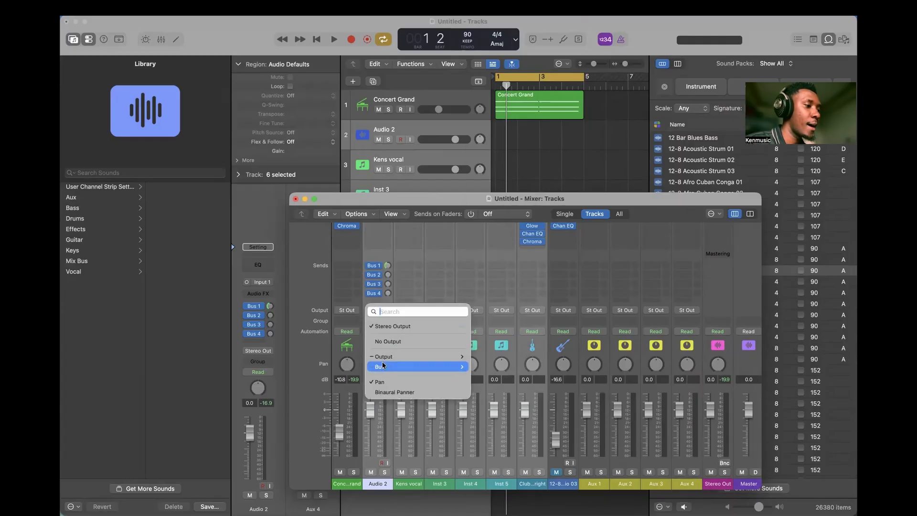
mouse_move(382, 366)
click(490, 159)
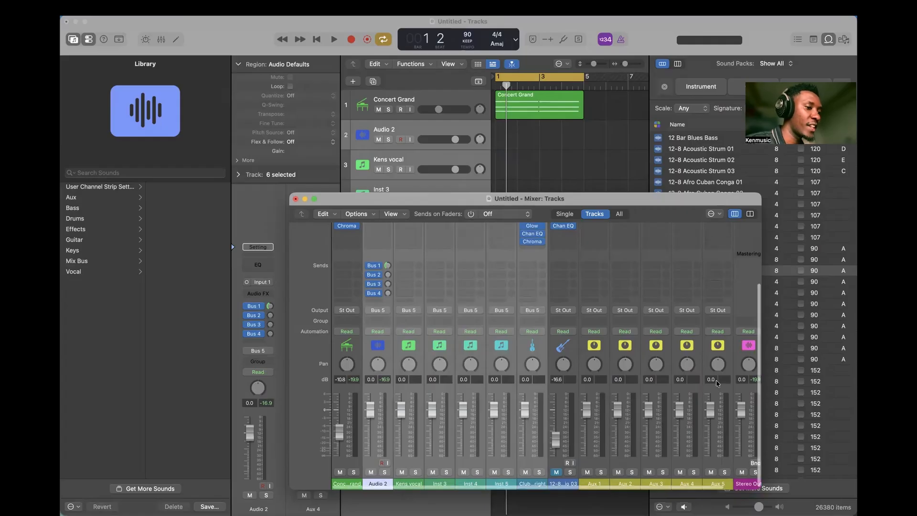
scroll(715, 380, up, 5)
scroll(453, 358, down, 4)
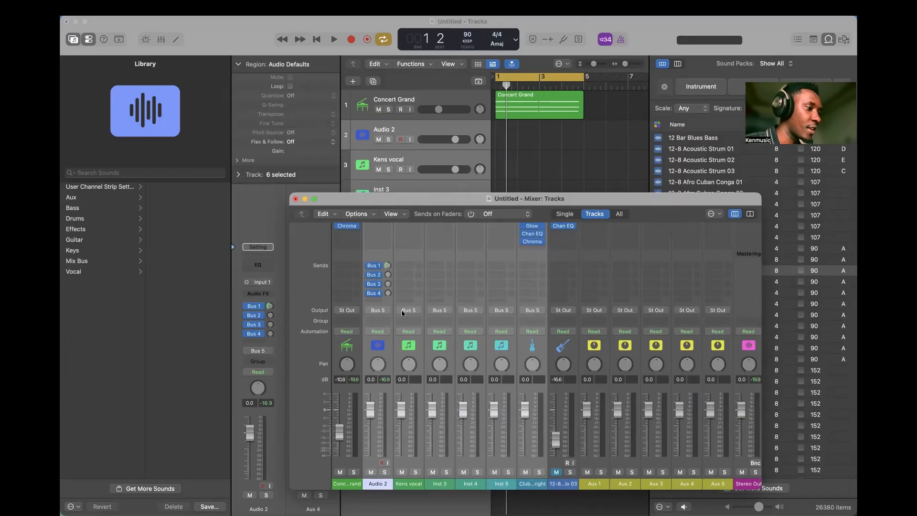
Route the outputs of the selected channels back to Stereo Output.
click(378, 311)
mouse_move(415, 357)
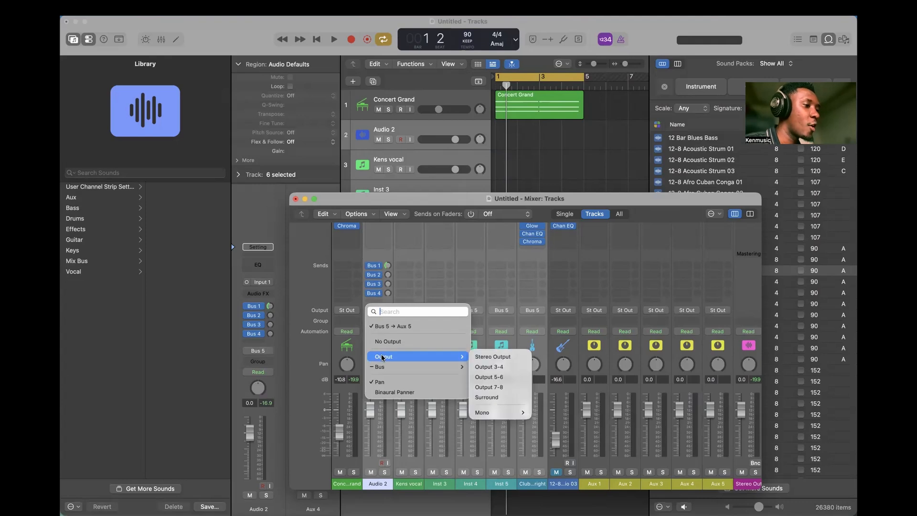
click(501, 359)
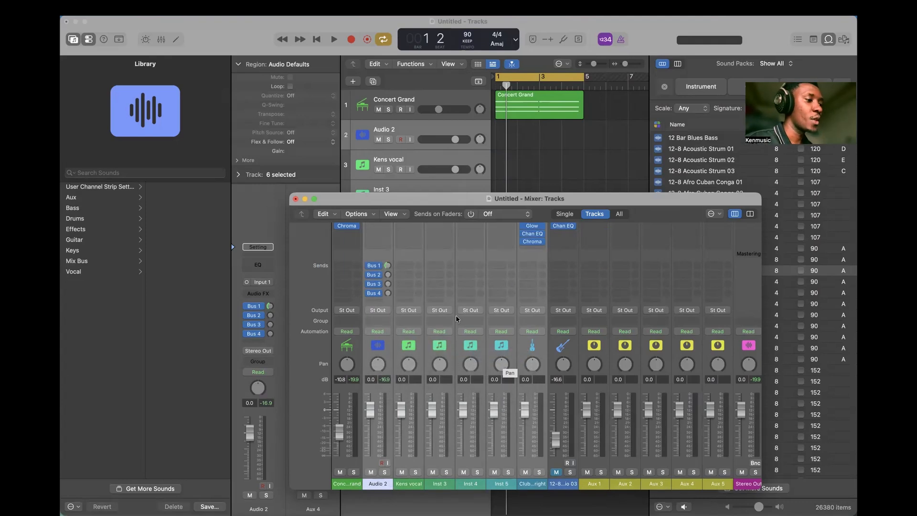
Select only Audio 2, lower its volume to about -2.6 dB, and view its group and automation mode options.
click(377, 483)
drag(372, 415, 372, 424)
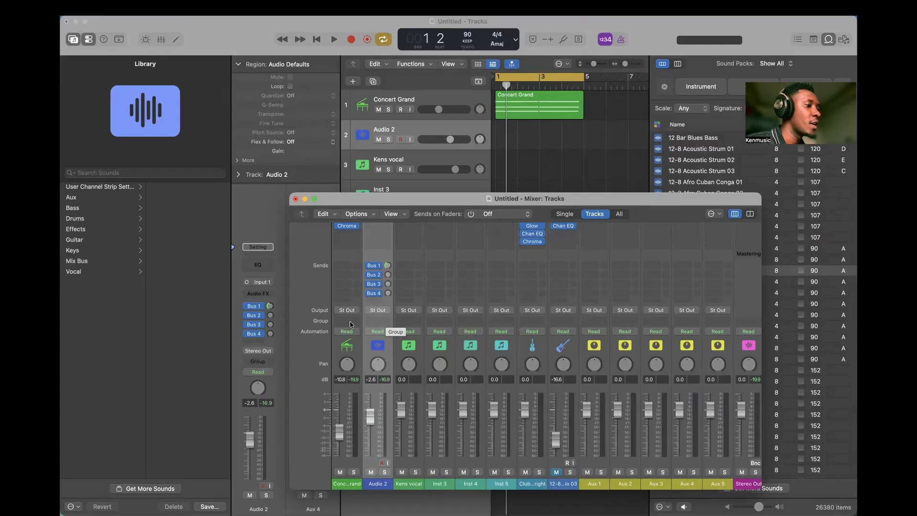
click(378, 320)
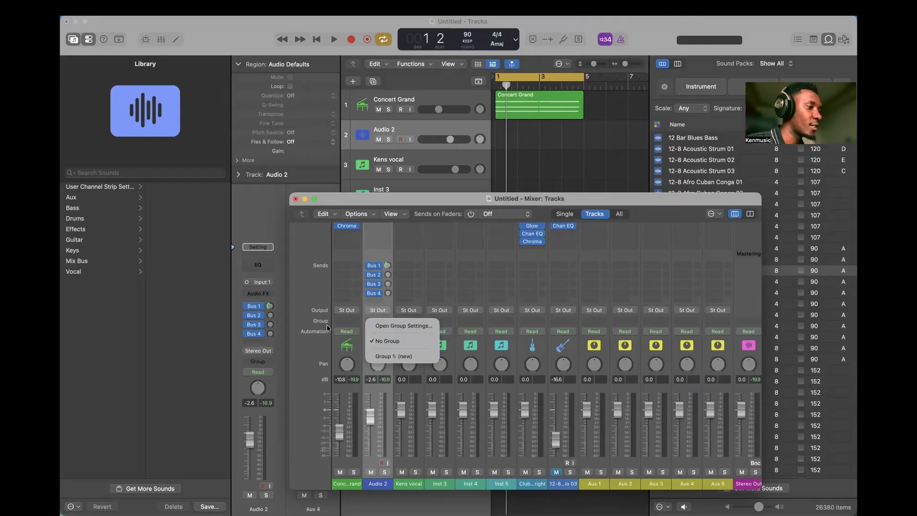
click(328, 327)
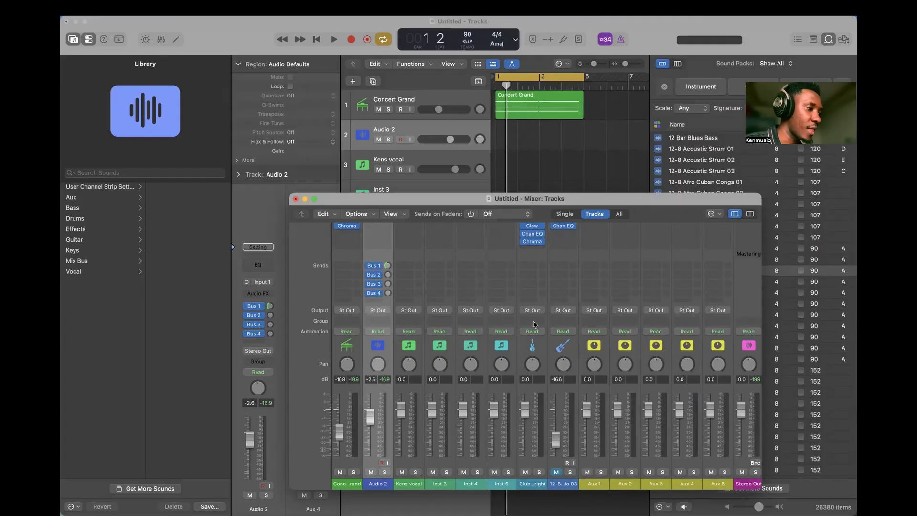
click(385, 331)
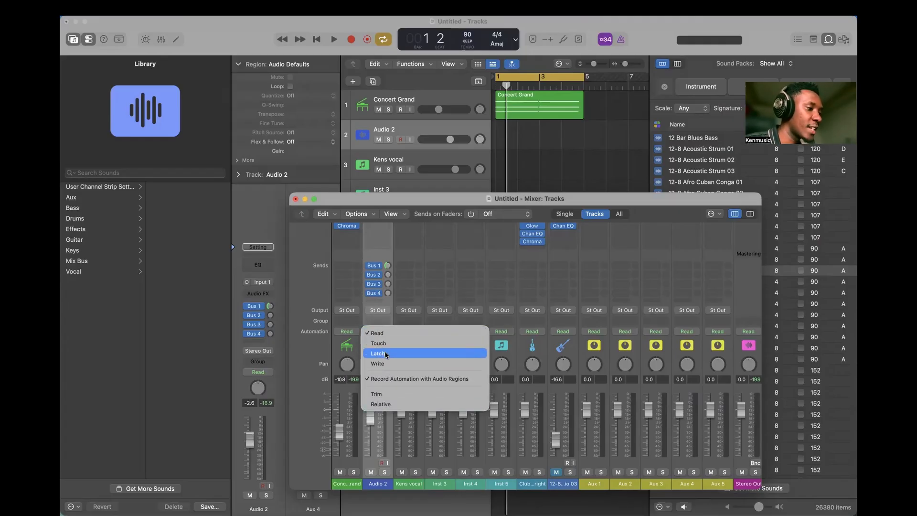
click(309, 347)
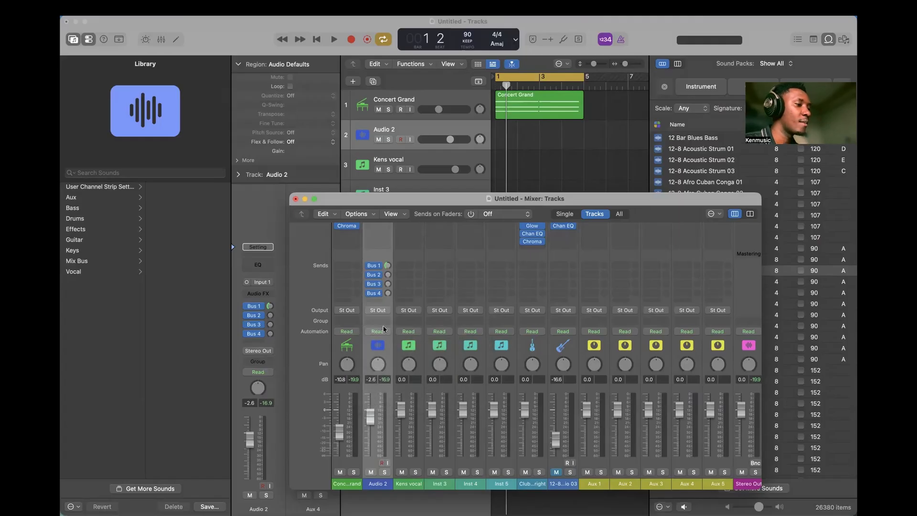
Pan Audio 2 left and right, leaving it at about +3, and lower its volume to about -14.2 dB.
scroll(377, 361, down, 1)
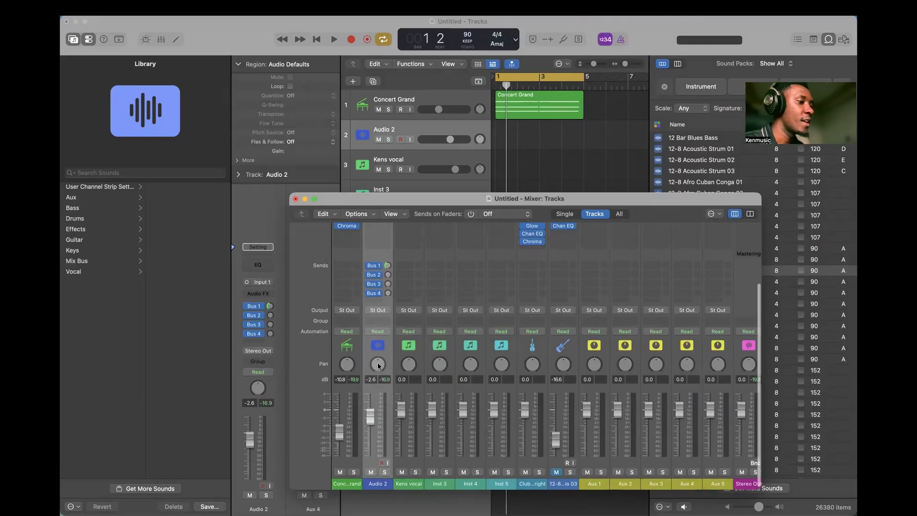
drag(377, 362, 377, 382)
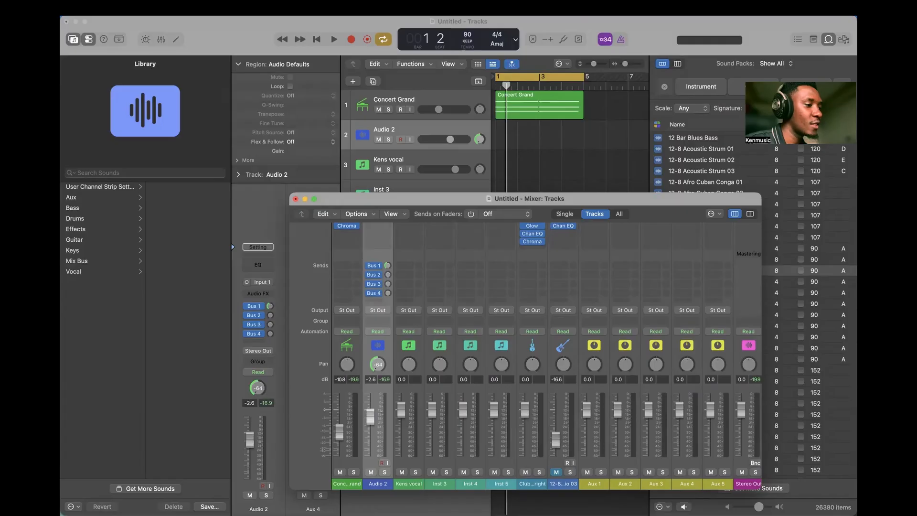
drag(378, 382, 378, 355)
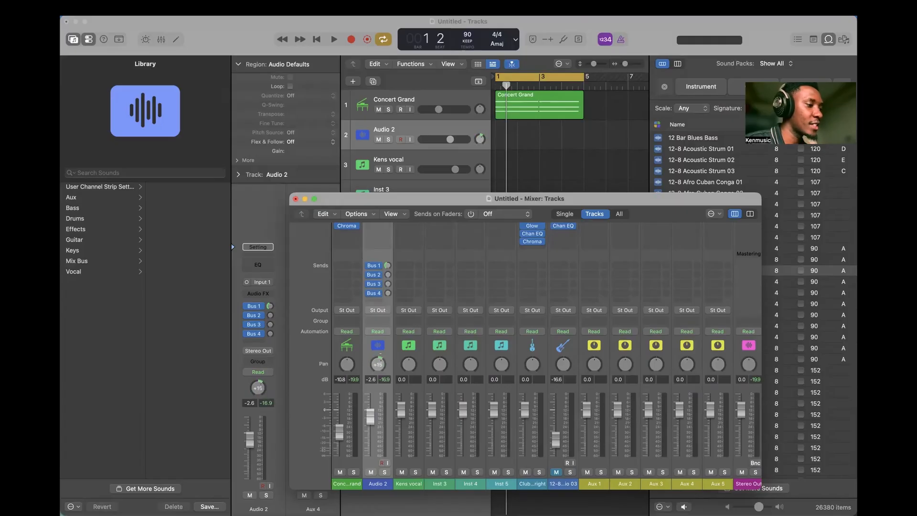
drag(370, 417, 370, 436)
Play the Concert Grand track, bring back the mixer, and lower the track's volume to about -14.6 dB.
click(401, 101)
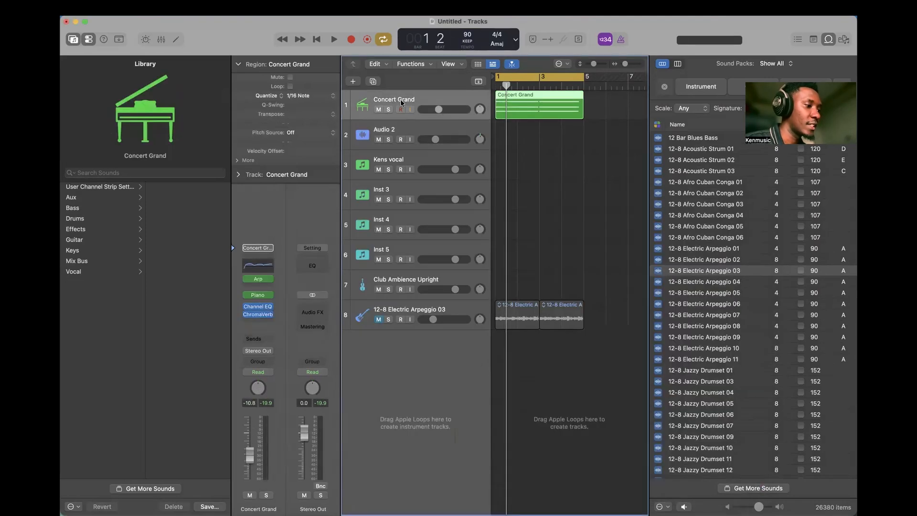
key(space)
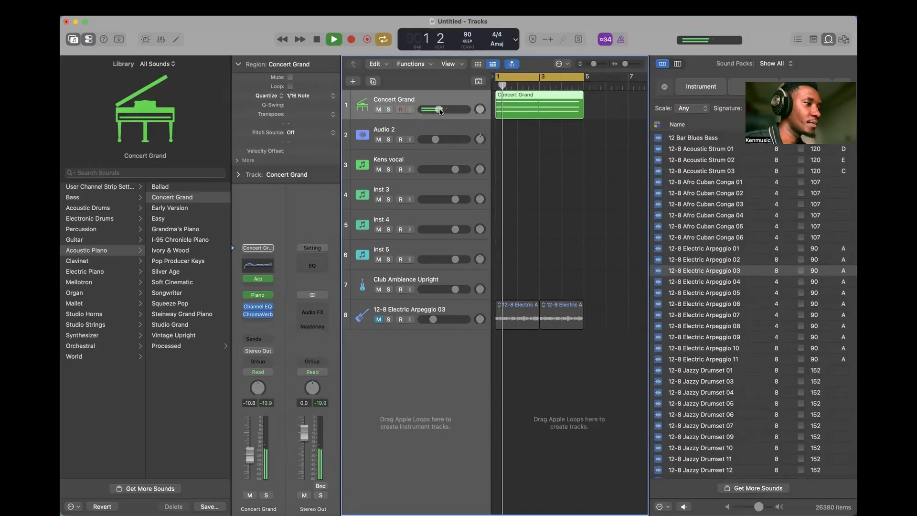
key(super+2)
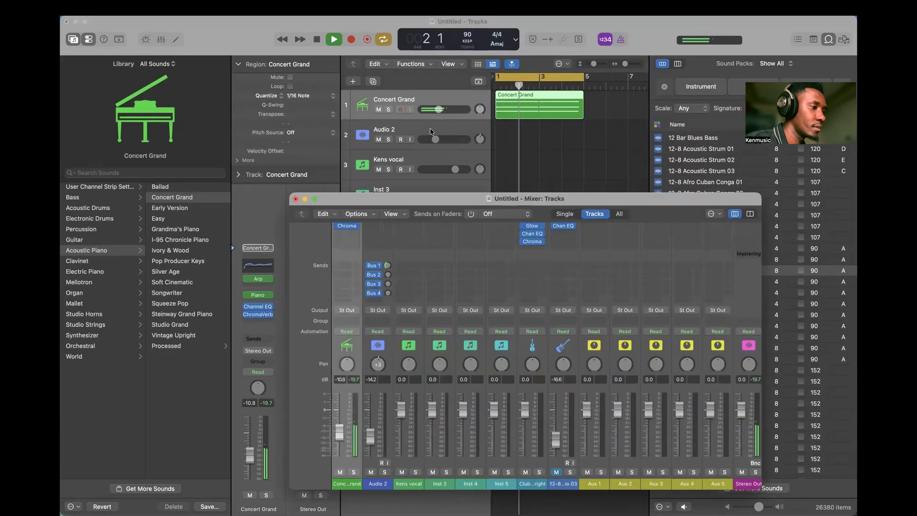
drag(340, 434, 339, 437)
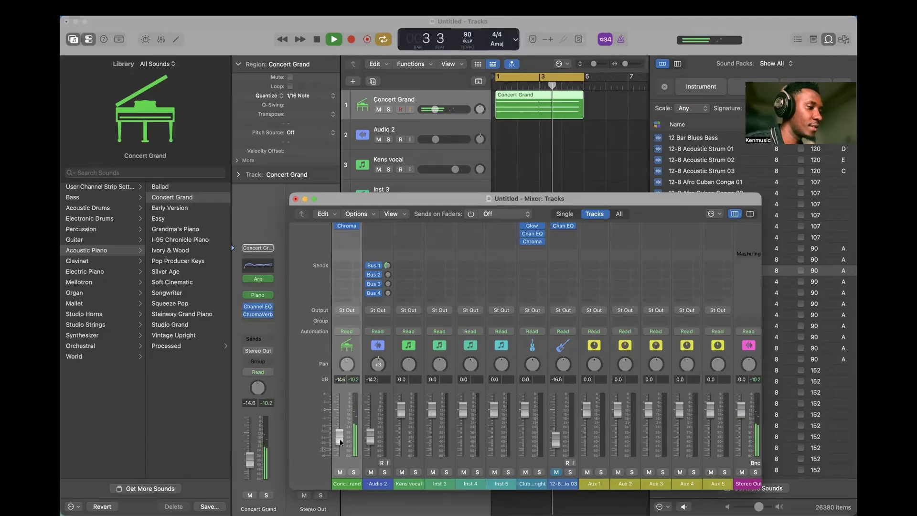
Try panning Concert Grand during playback, return its pan to 0, and stop playback.
drag(347, 364, 347, 382)
drag(352, 425, 349, 367)
double_click(349, 367)
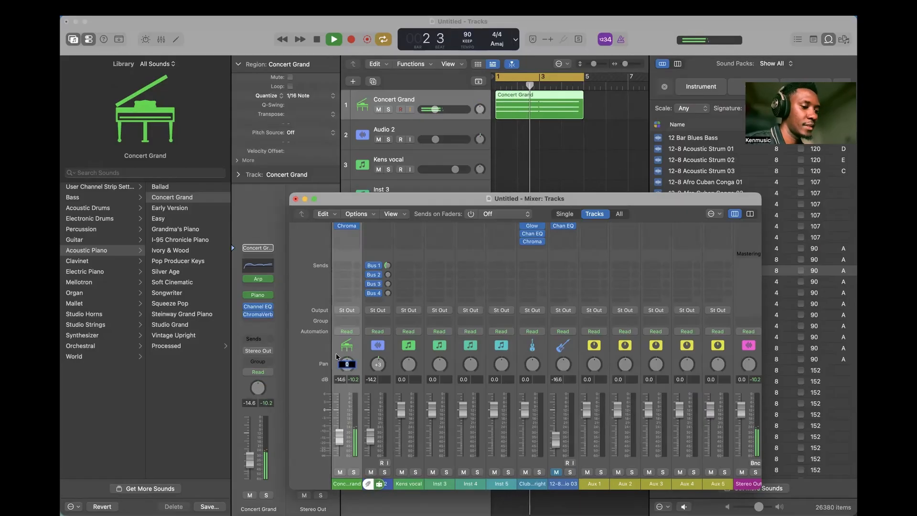
key(Return)
key(space)
Enter exact pan values for Concert Grand, first -45 and then +45.
double_click(348, 365)
text(45)
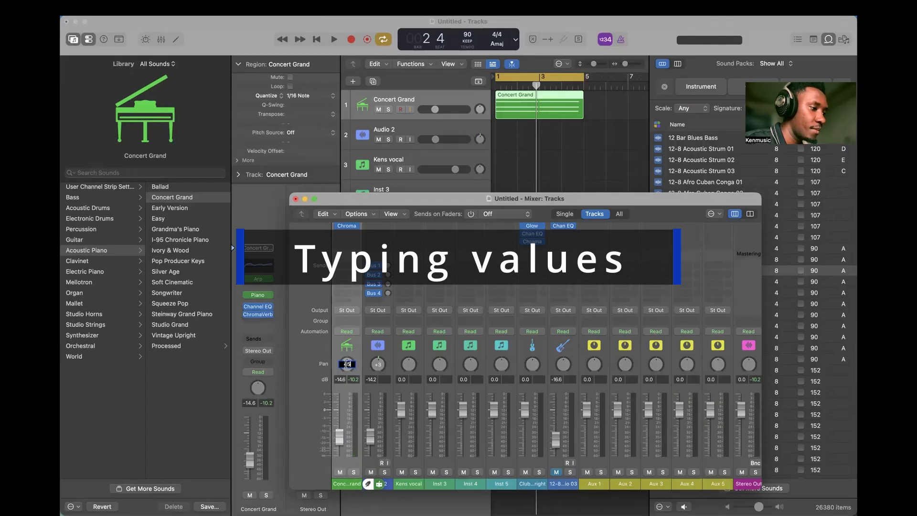
key(Return)
double_click(347, 365)
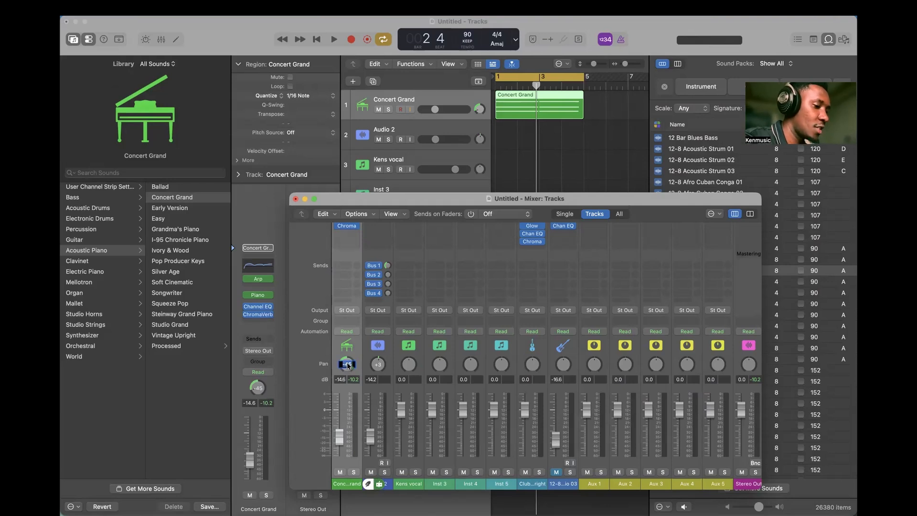
text(+45)
key(Return)
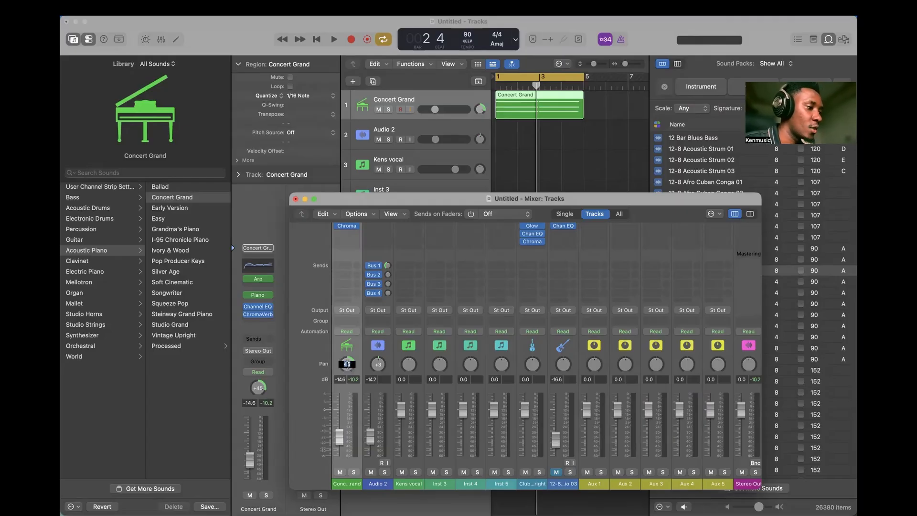
key(Return)
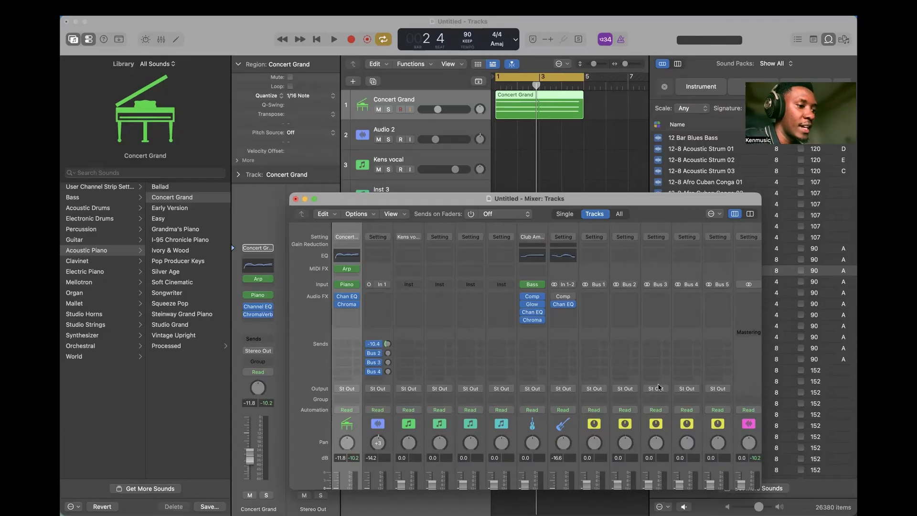
Rename the Aux 1 channel strip as Reverb.
scroll(659, 386, down, 4)
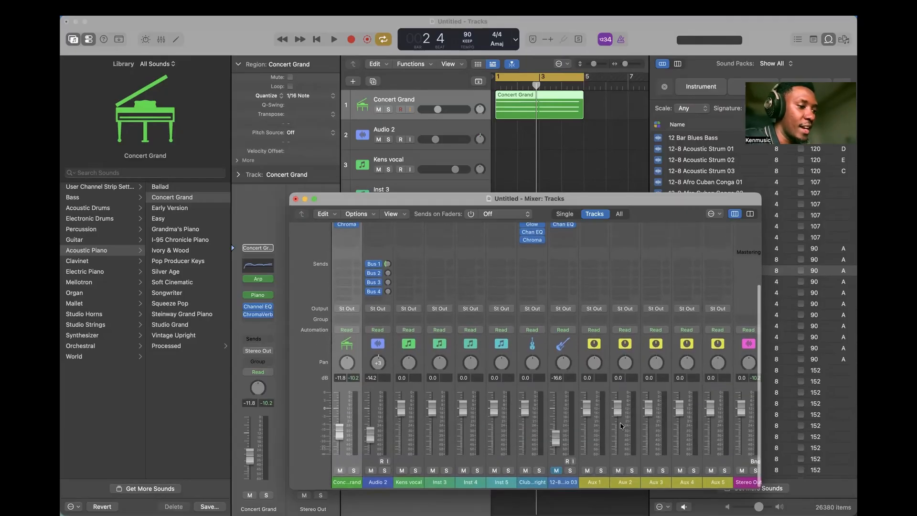
double_click(594, 483)
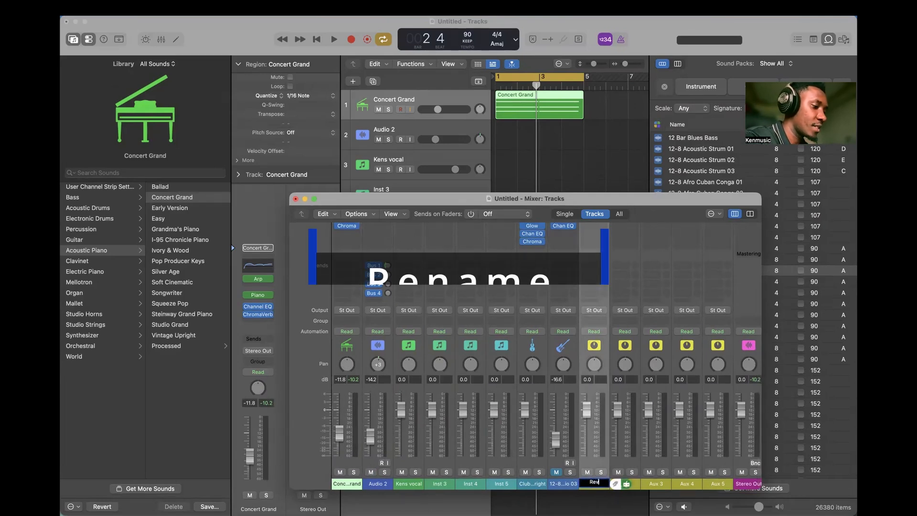
text(Reverb)
key(Return)
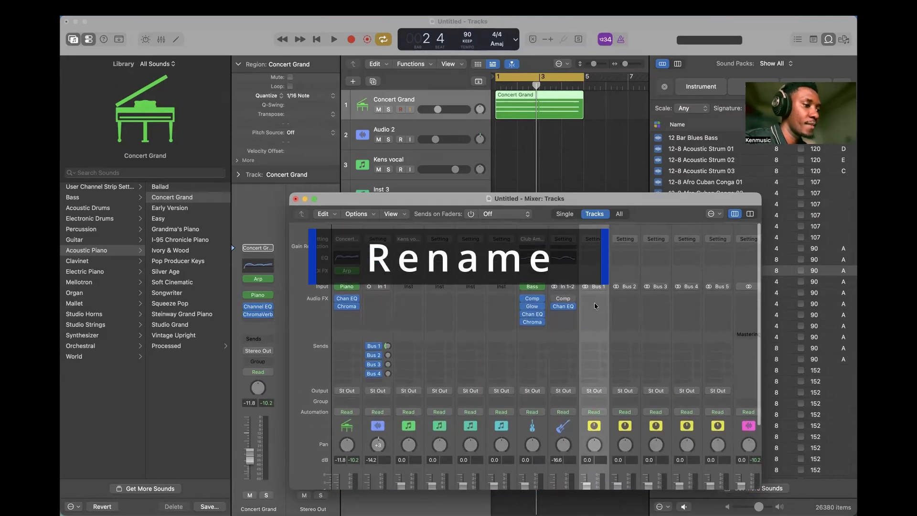
Insert a stereo ChromaVerb as an audio effect on the Reverb aux, and close the plug-in window.
scroll(617, 305, up, 4)
click(594, 296)
mouse_move(605, 469)
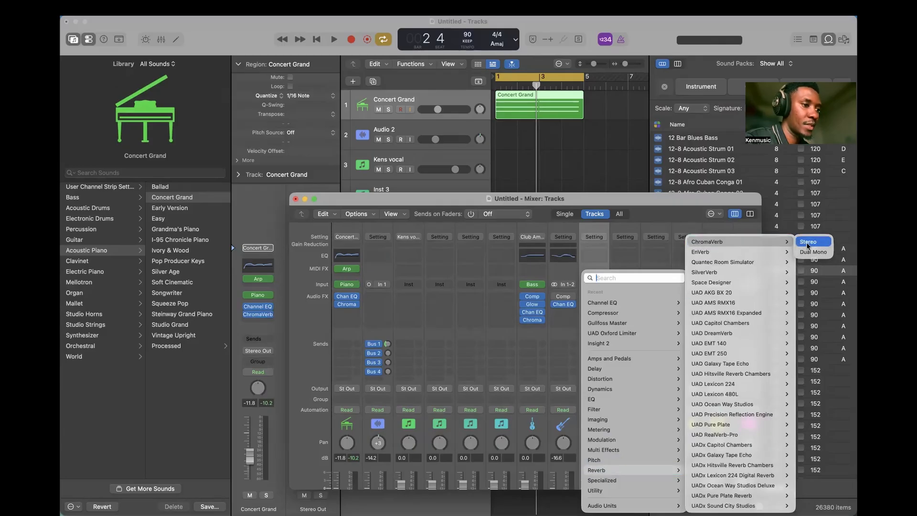
click(811, 241)
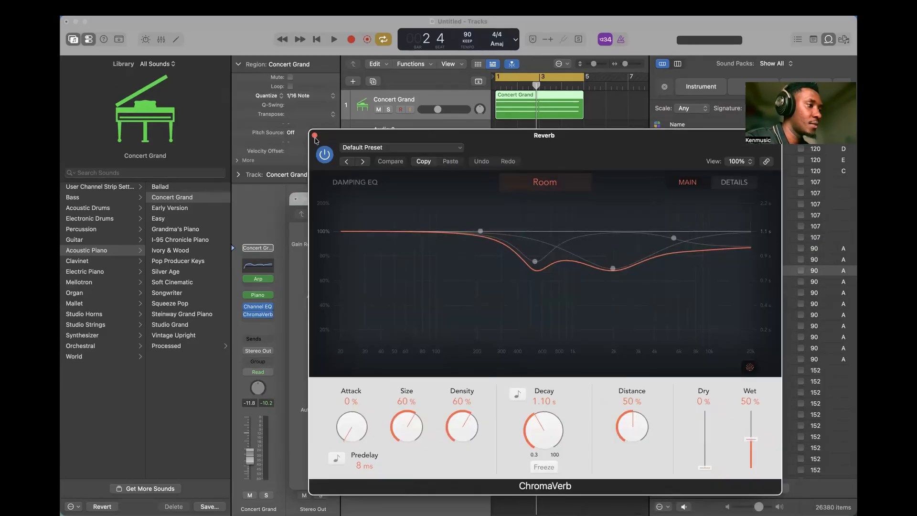
click(314, 138)
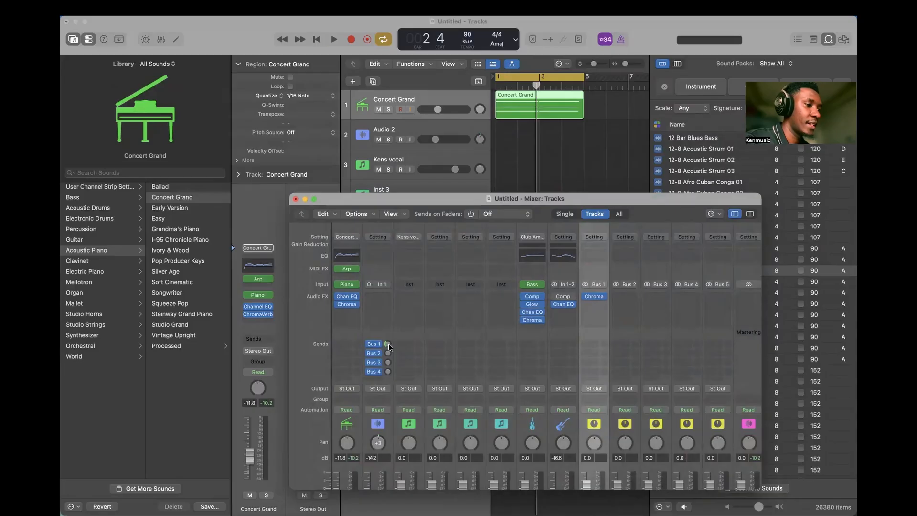
Play the track briefly, stop it, and add a send from Concert Grand to Bus 1 (Reverb).
key(space)
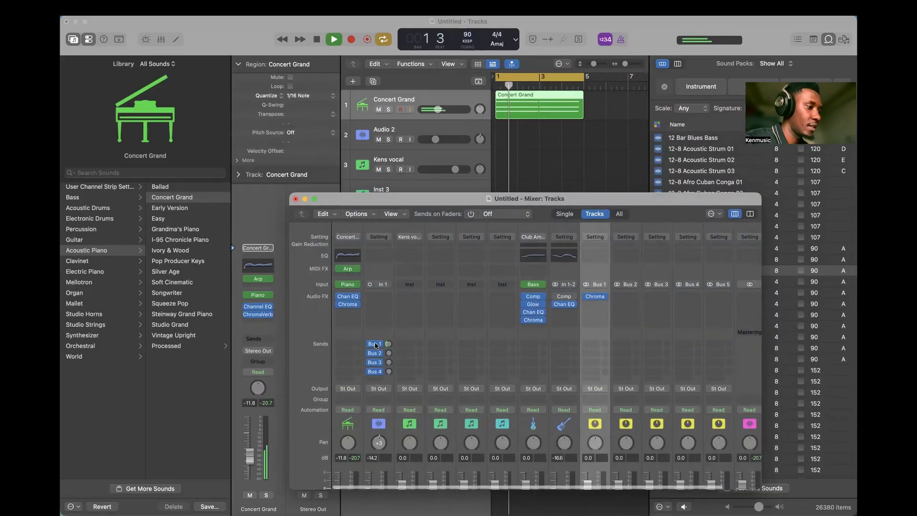
key(space)
click(349, 343)
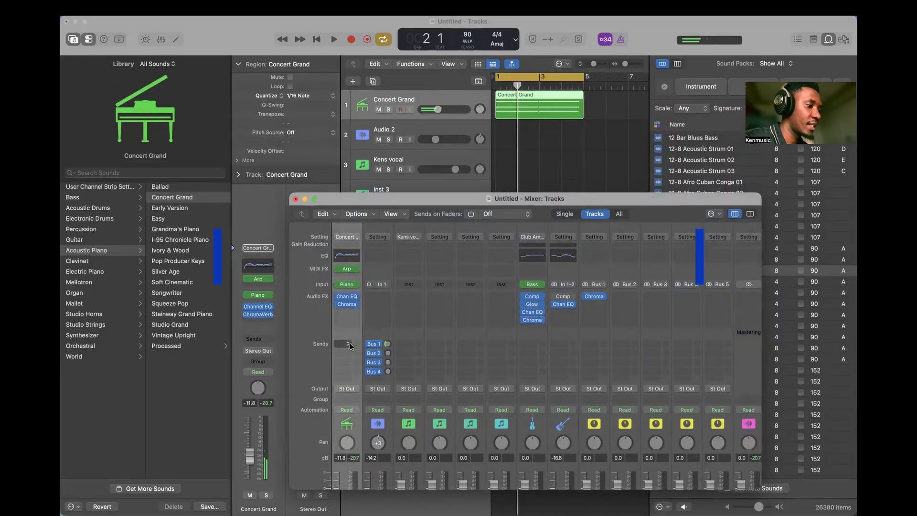
click(349, 343)
mouse_move(355, 430)
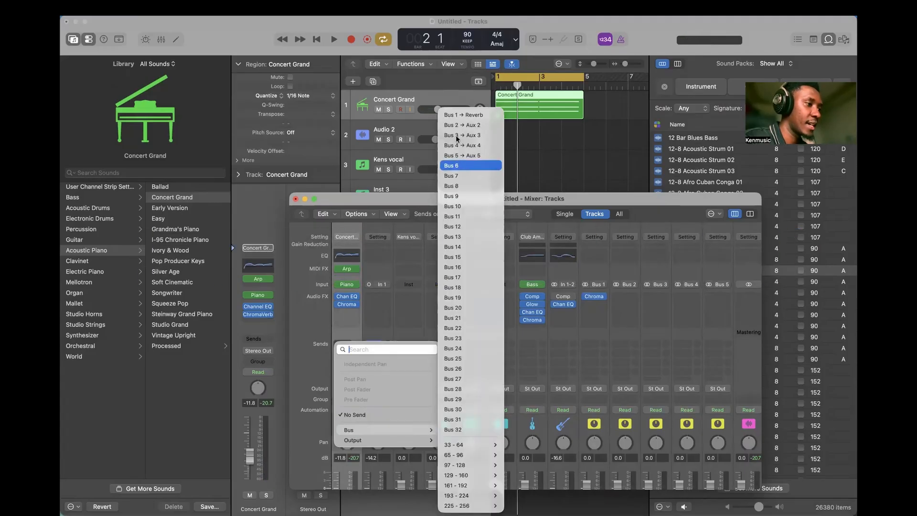
click(462, 114)
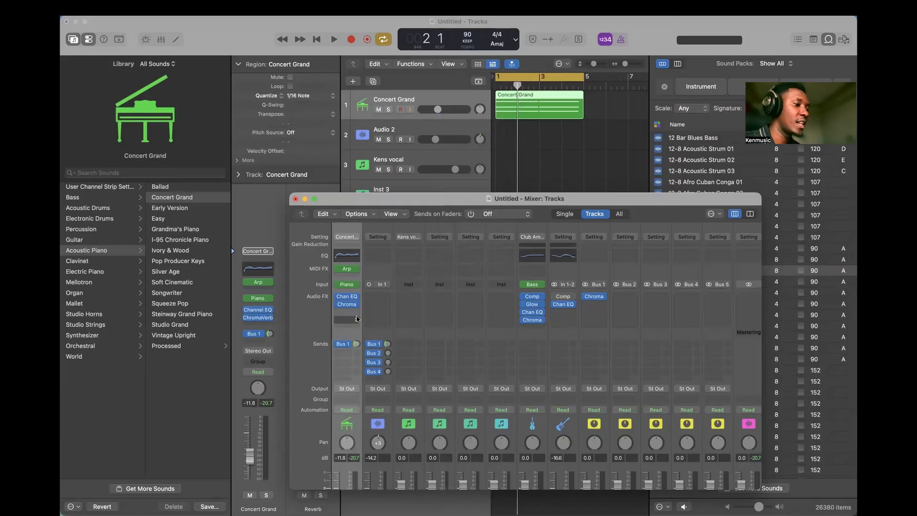
Play Concert Grand, raise its Bus 1 send level to about 1.5 dB, lower it again, and stop playback.
key(space)
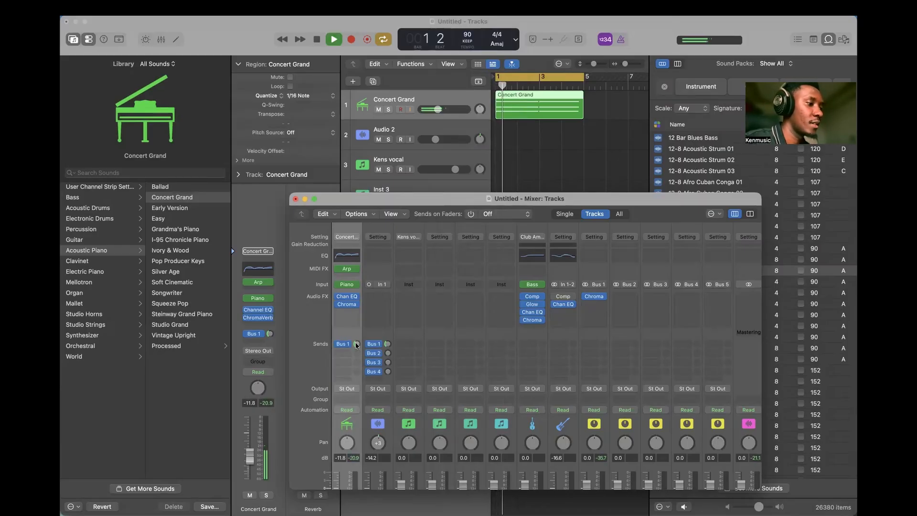
scroll(356, 345, down, 4)
scroll(356, 345, up, 4)
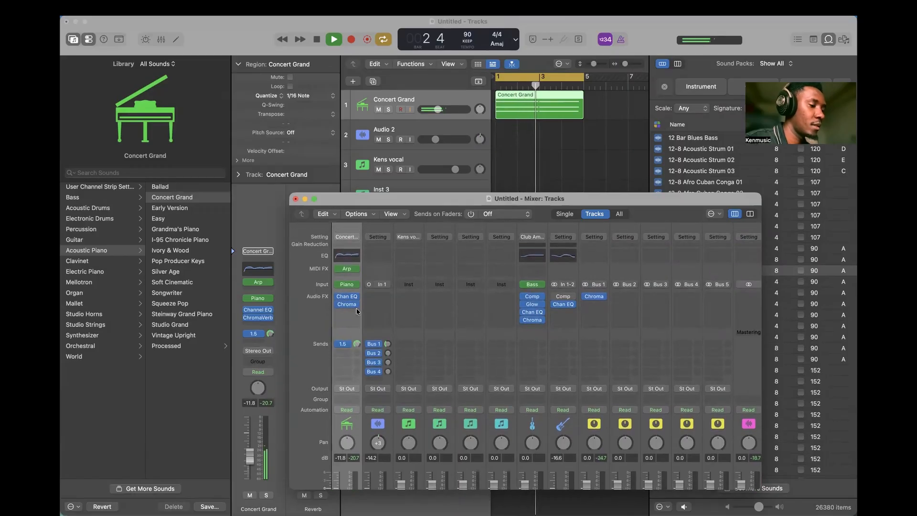
drag(356, 338, 362, 365)
key(space)
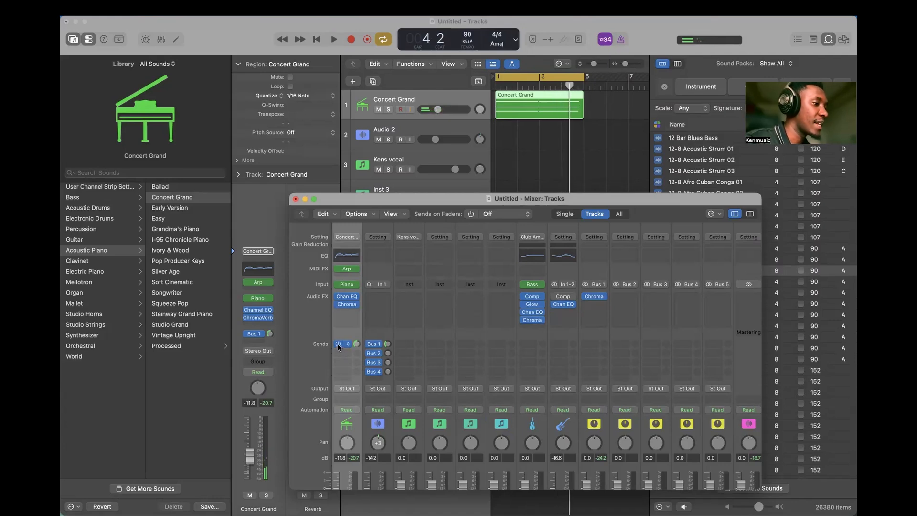
Play Concert Grand with its Bus 1 send bypassed, re-enable the send, and adjust its level to about -8.8 dB after stopping playback.
key(space)
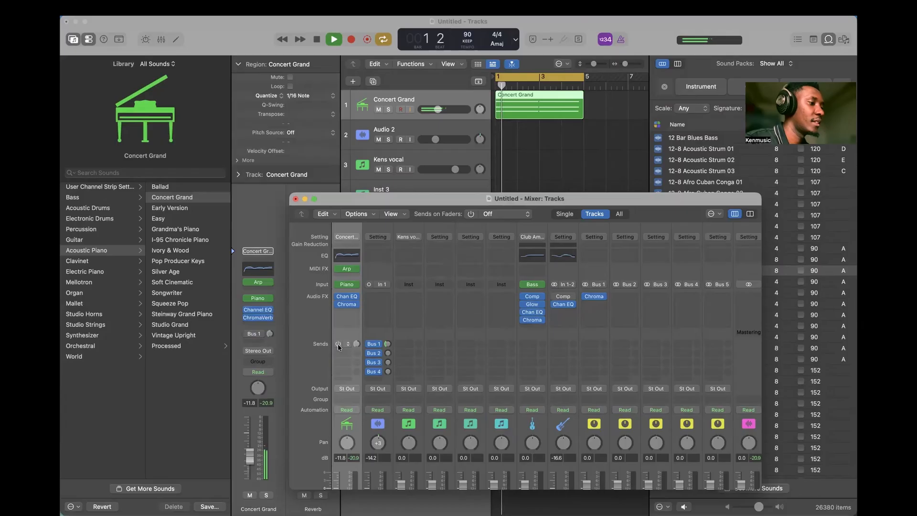
click(337, 344)
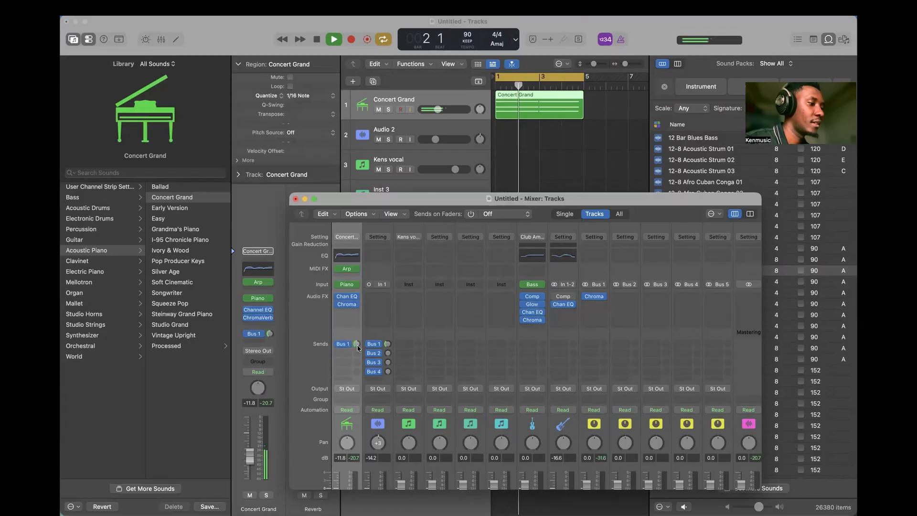
drag(357, 326, 356, 336)
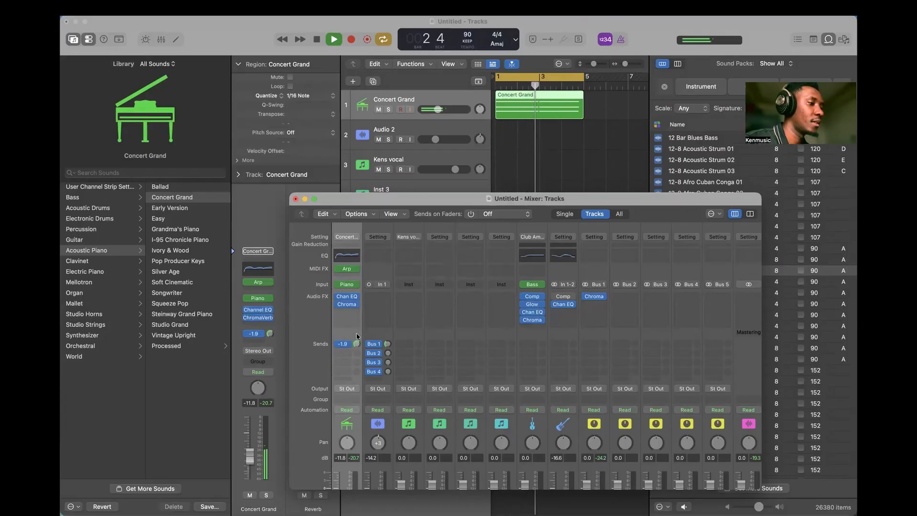
key(space)
scroll(356, 335, down, 5)
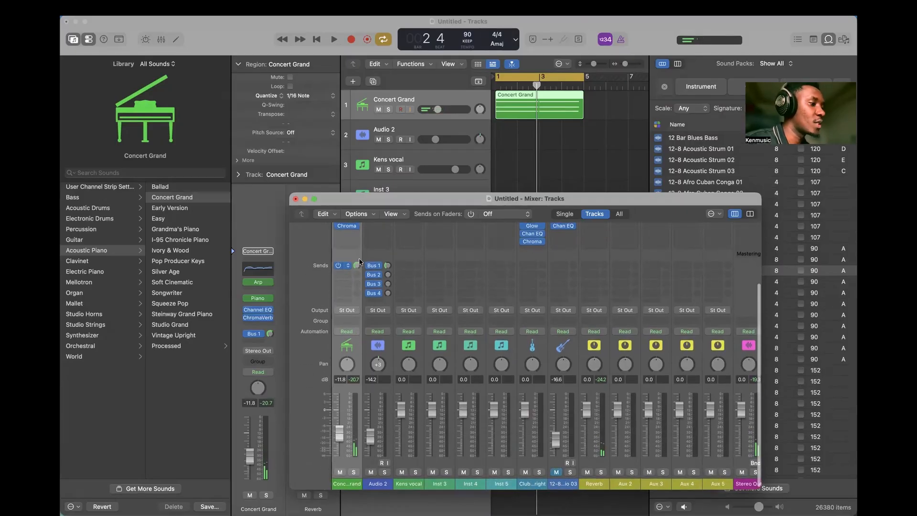
drag(358, 281, 360, 285)
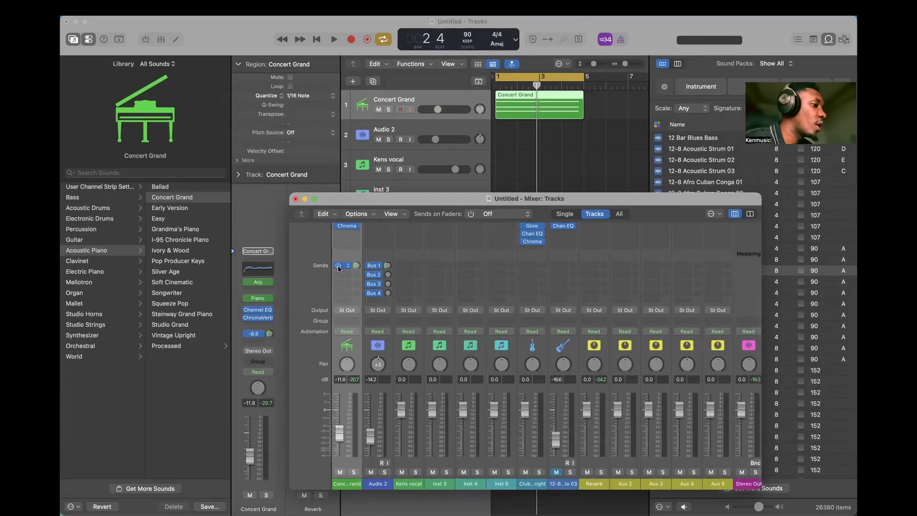
Play Concert Grand and examine how its Bus 1 send feeds the Reverb aux's level meter, and stop playback.
scroll(573, 395, right, 2)
scroll(573, 300, up, 5)
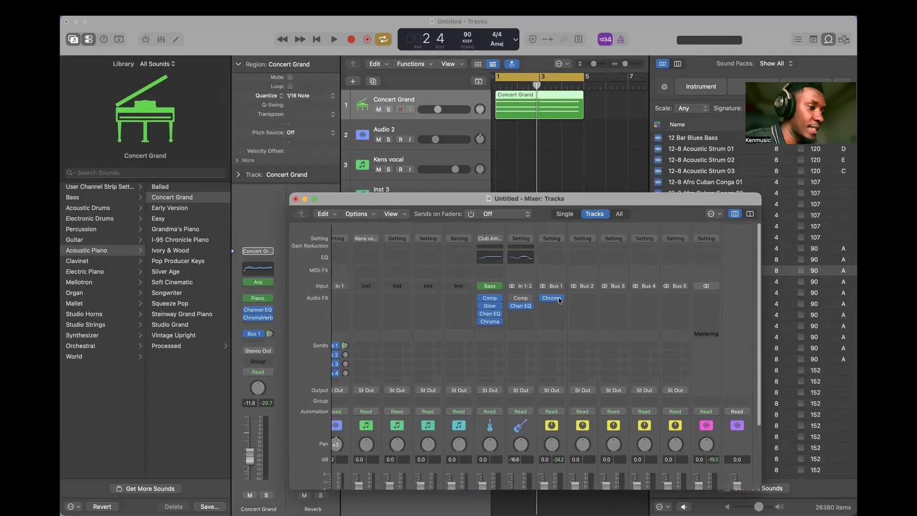
key(space)
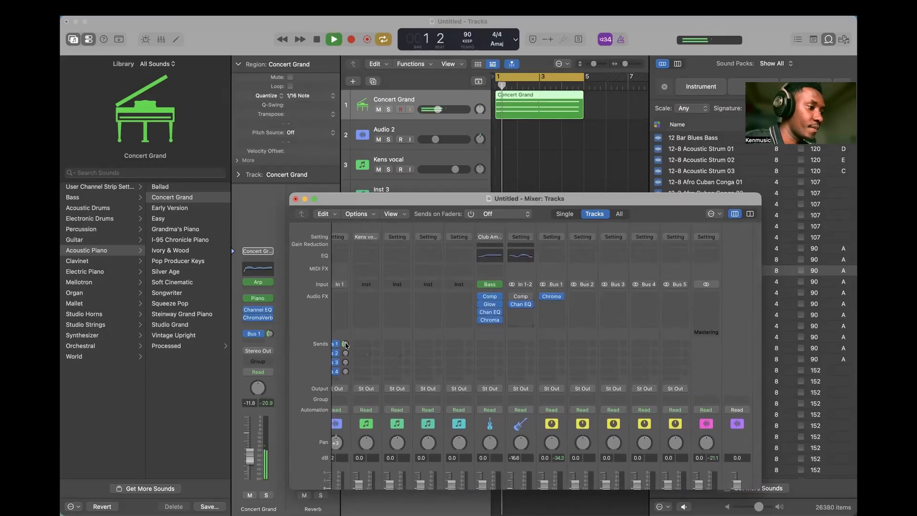
scroll(347, 328, left, 3)
scroll(347, 328, down, 3)
scroll(347, 328, right, 1)
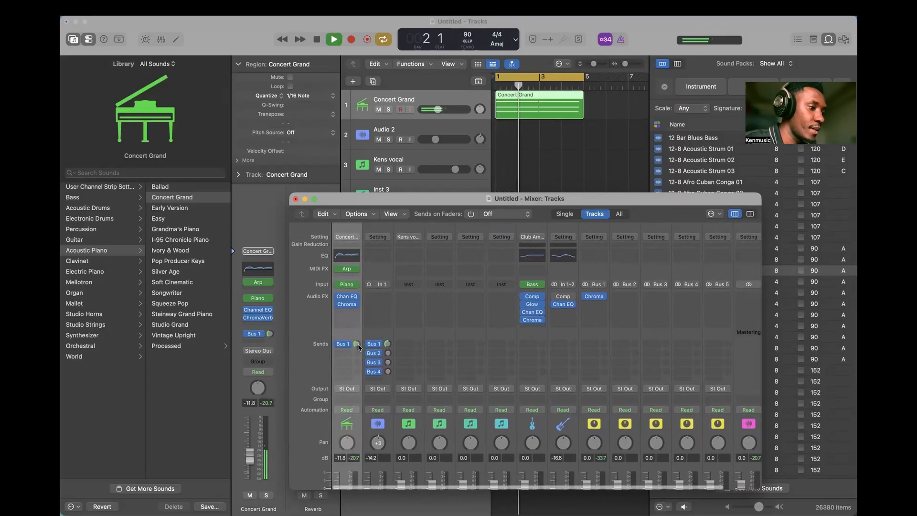
scroll(641, 410, down, 2)
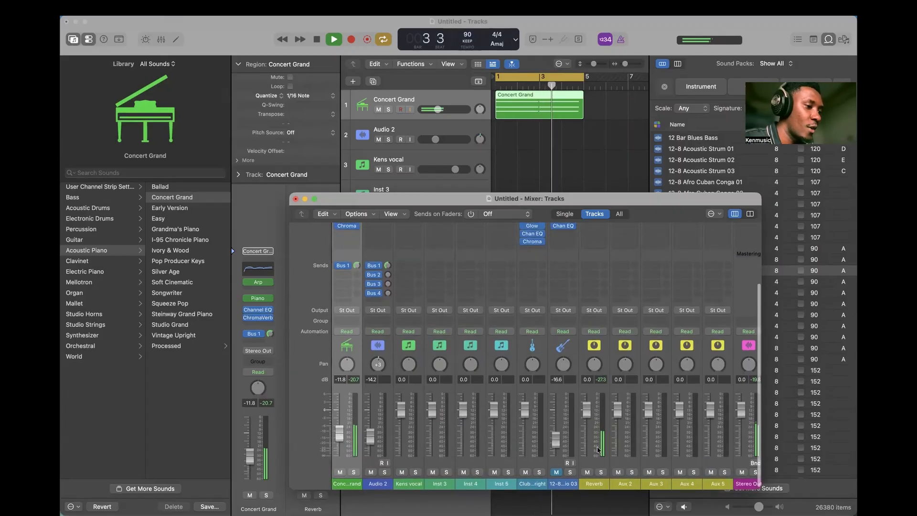
key(space)
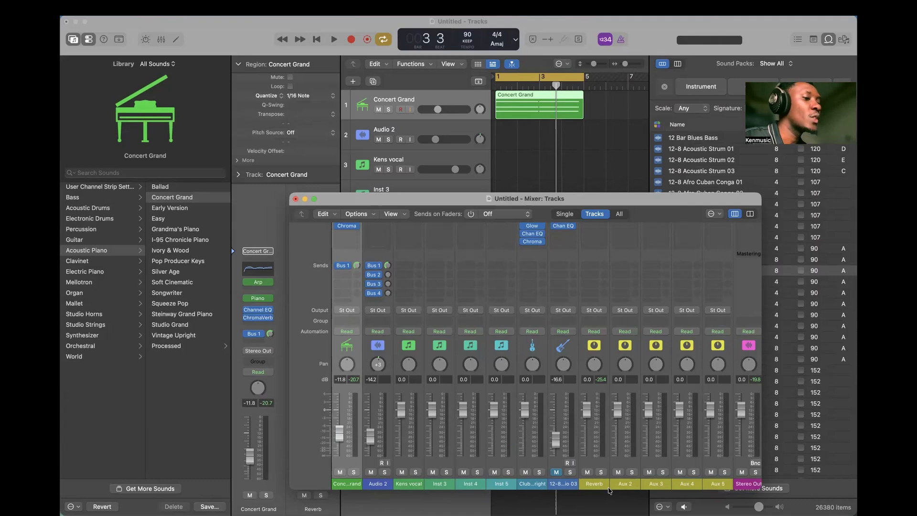
Play from the start, lower Concert Grand's Bus 1 send to about -12.3 dB, and stop playback.
scroll(731, 374, right, 3)
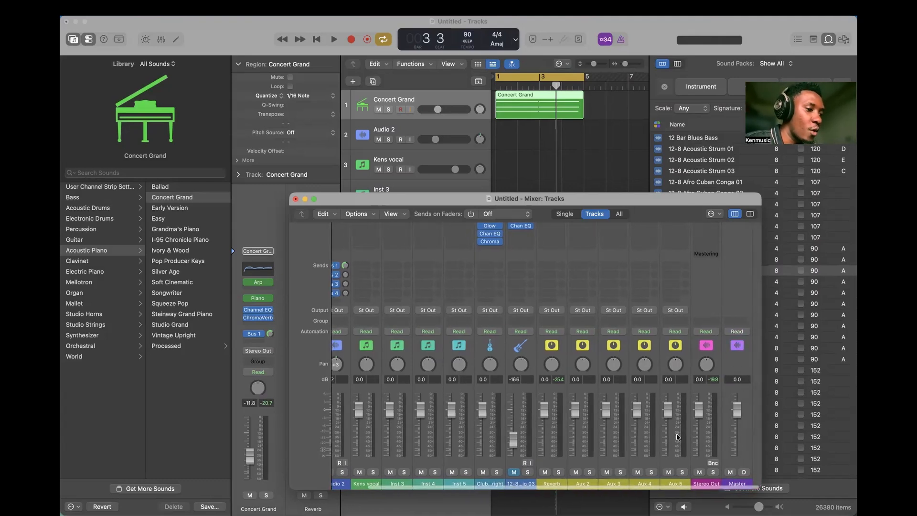
scroll(334, 334, left, 3)
key(Return)
key(space)
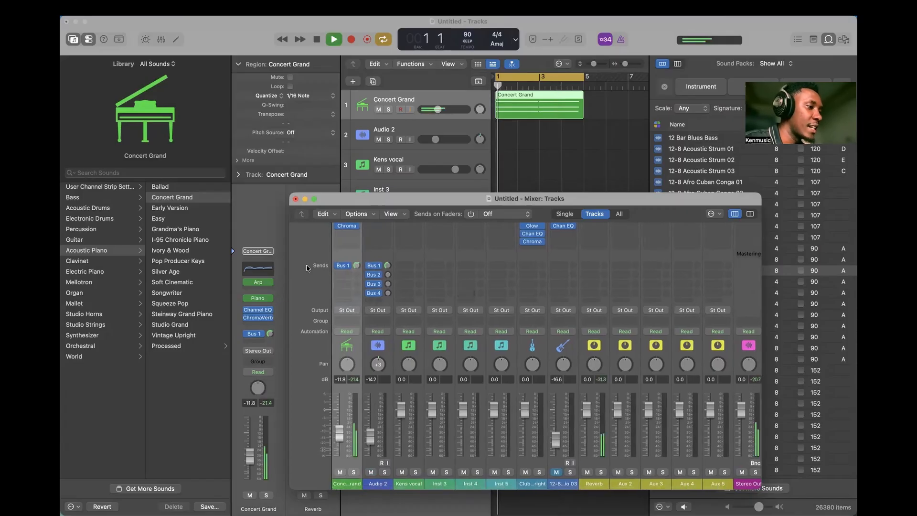
drag(358, 265, 360, 294)
key(space)
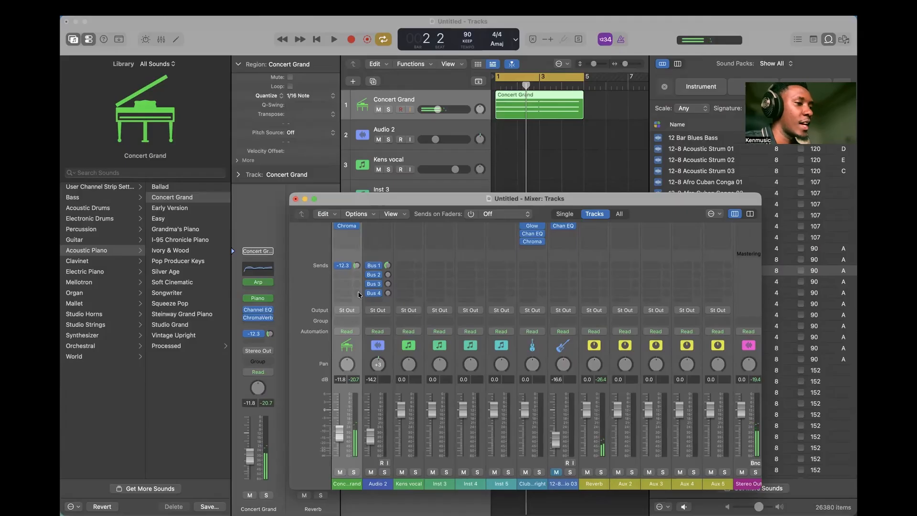
Rename the Aux 2 channel strip as Delay.
scroll(358, 281, up, 4)
scroll(513, 337, right, 2)
scroll(513, 337, down, 4)
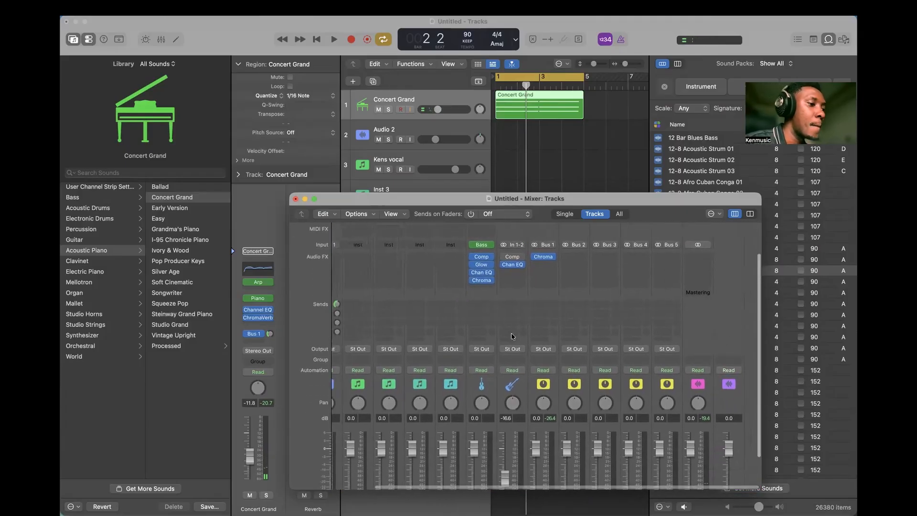
double_click(583, 483)
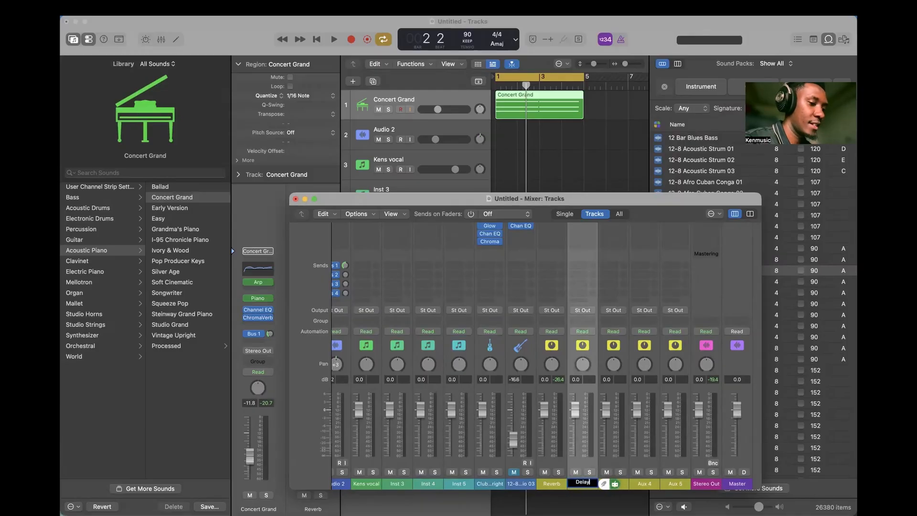
key(Return)
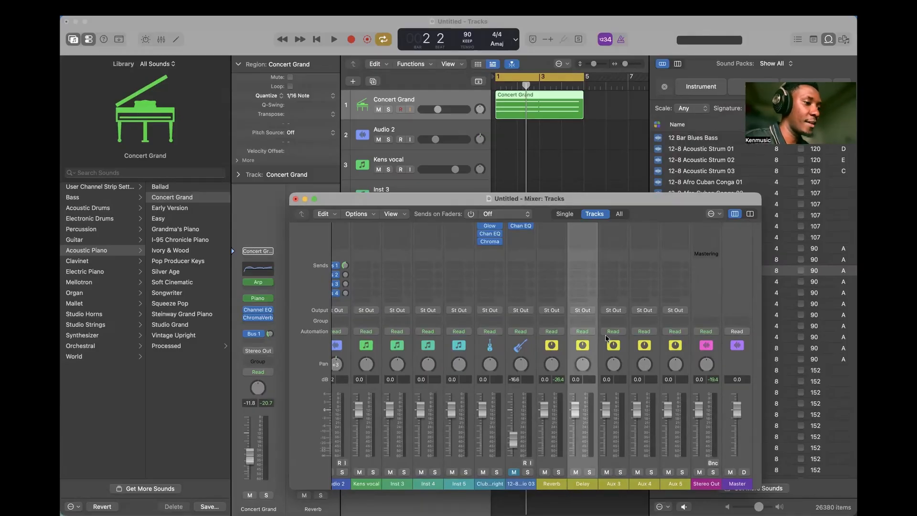
Insert a stereo Stereo Delay effect on the Delay aux channel strip and close its plug-in window.
scroll(605, 338, up, 4)
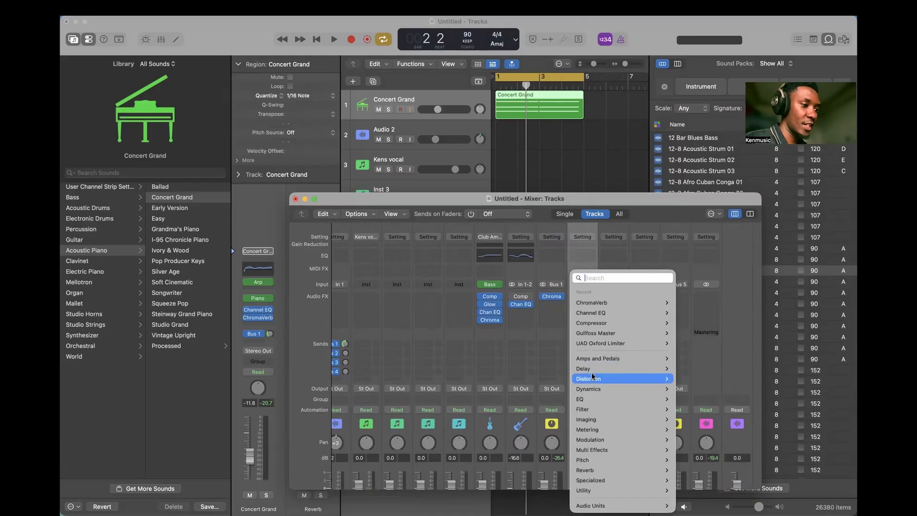
mouse_move(588, 368)
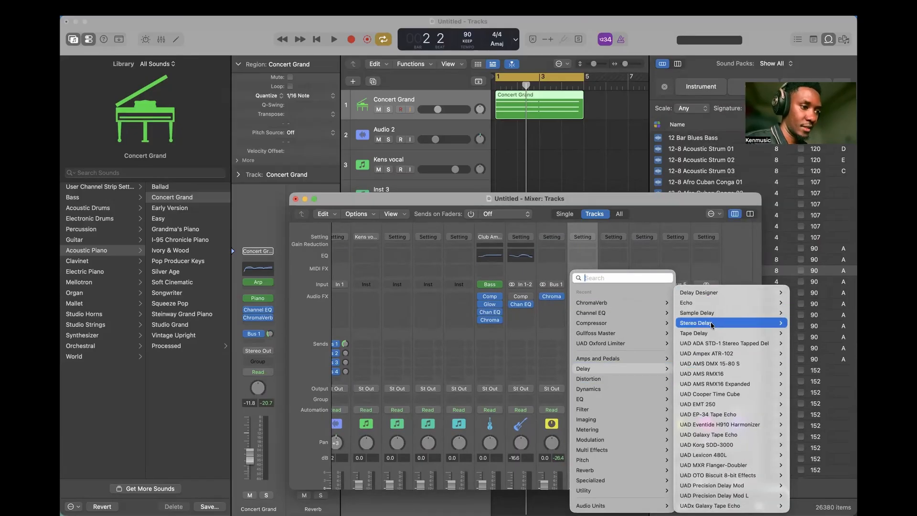
mouse_move(716, 323)
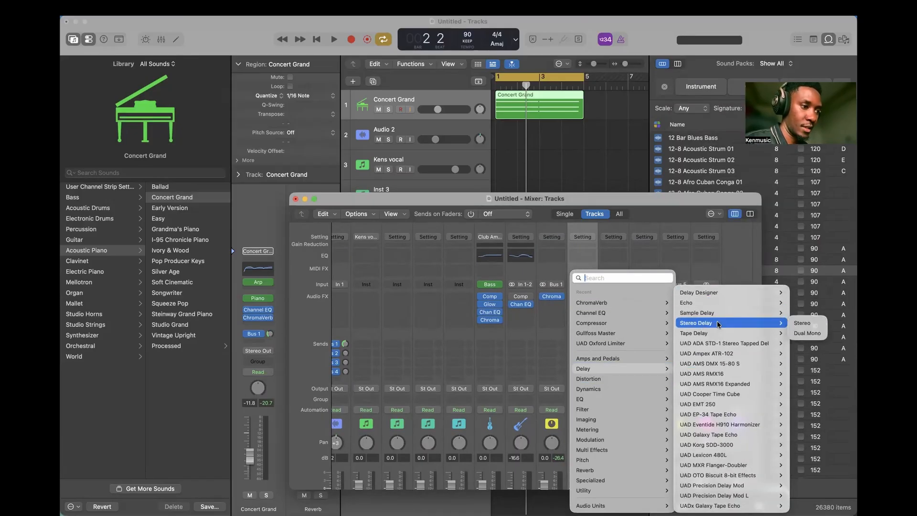
click(802, 323)
key(space)
click(314, 135)
Stop playback and add a second send on Concert Grand routed to Bus 2, the Delay aux.
scroll(389, 316, left, 1)
key(space)
scroll(389, 315, right, 1)
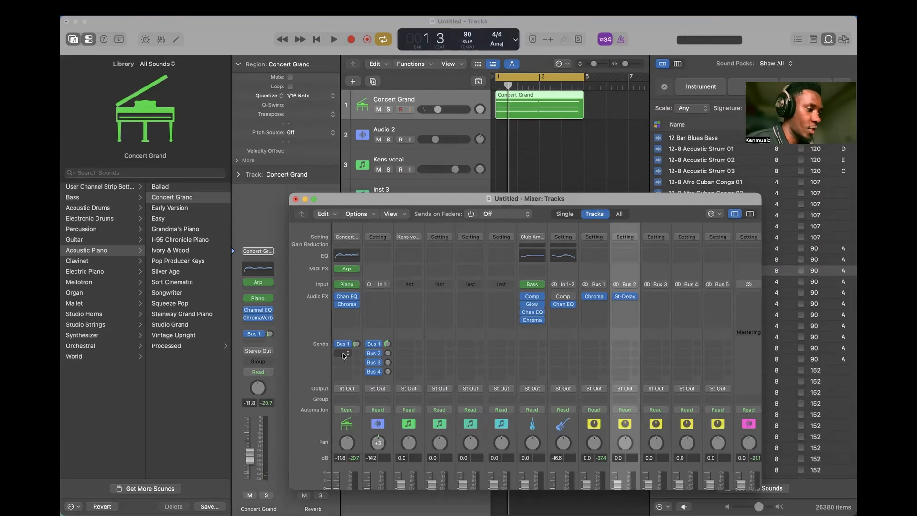
click(343, 354)
mouse_move(359, 442)
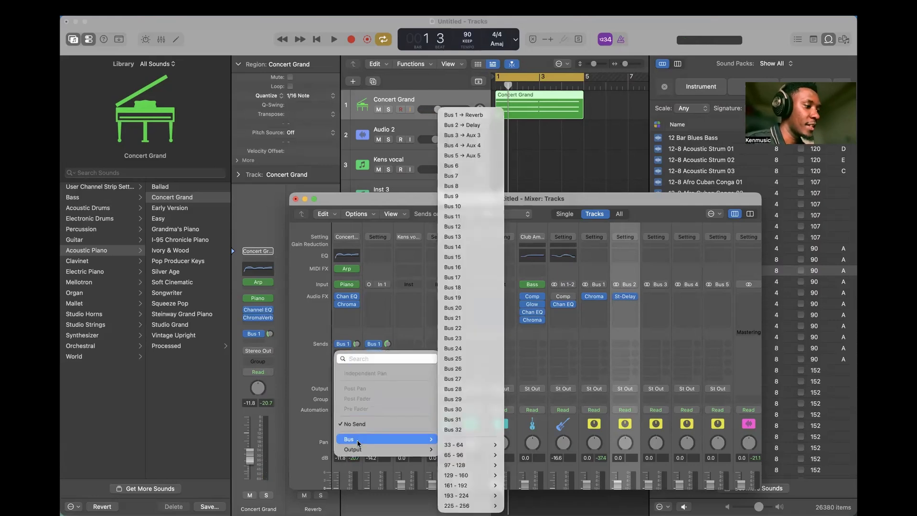
click(475, 126)
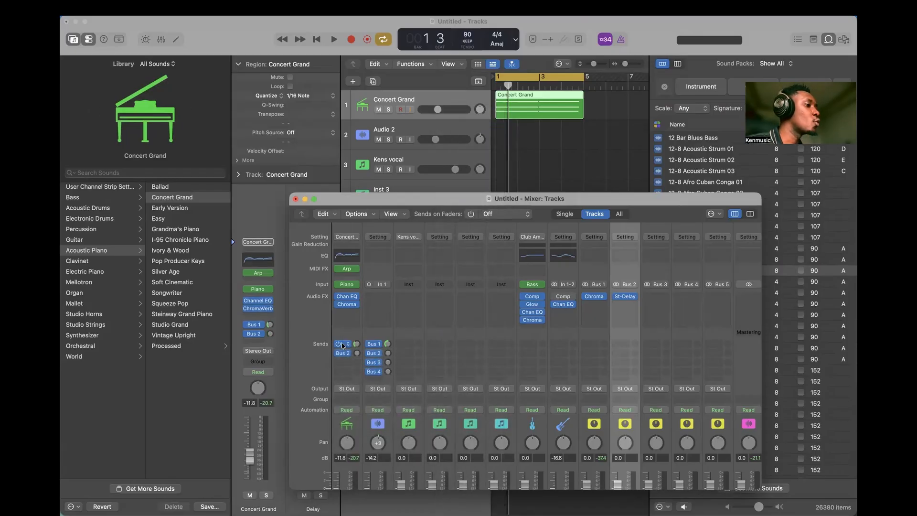
Raise Concert Grand's Bus 2 send level and compare playback with only Bus 1 bypassed and with both sends bypassed.
mouse_move(357, 353)
mouse_down()
mouse_move(353, 332)
mouse_move(353, 345)
mouse_up()
key(space)
key(space)
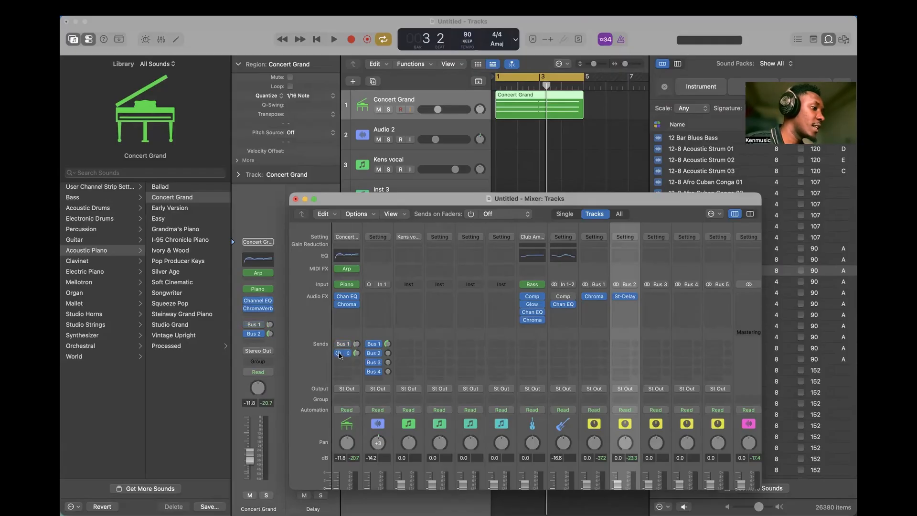
key(space)
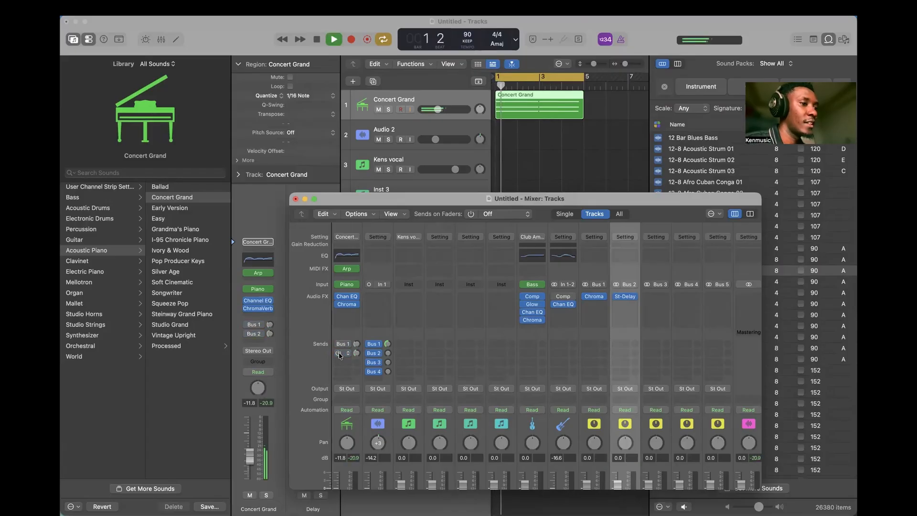
key(space)
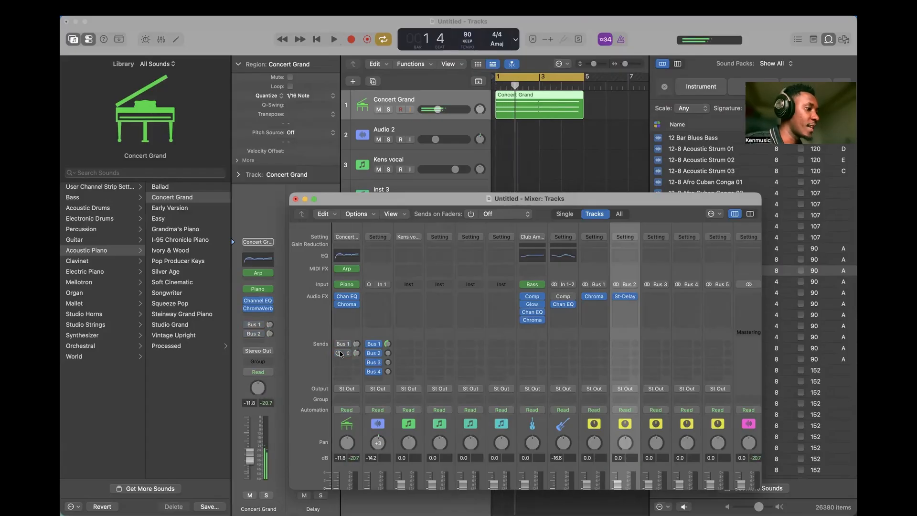
Compare Concert Grand's playback with its Arp MIDI effect bypassed and with the effect re-enabled.
click(339, 269)
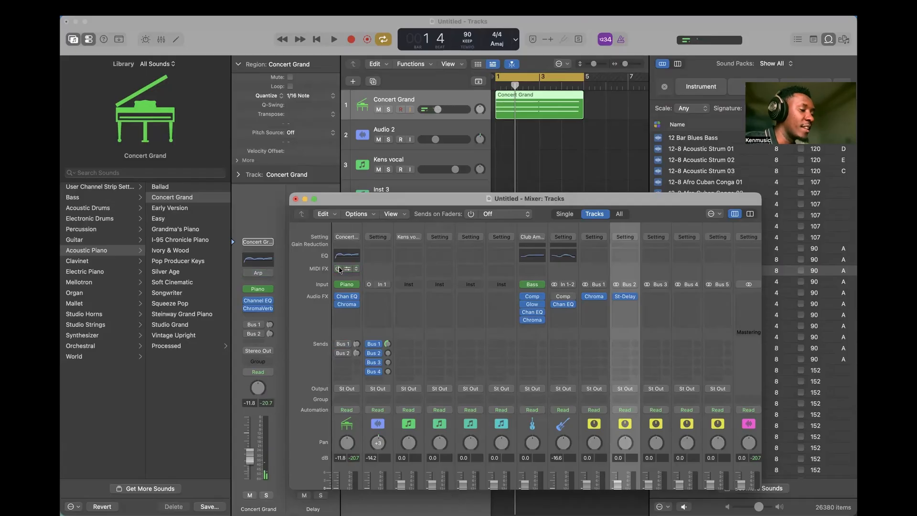
key(space)
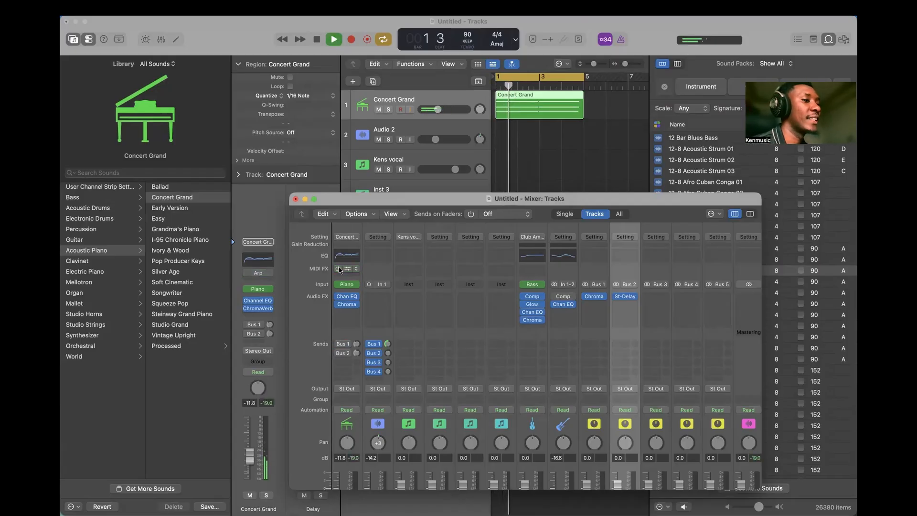
key(space)
key(space)
key(space)
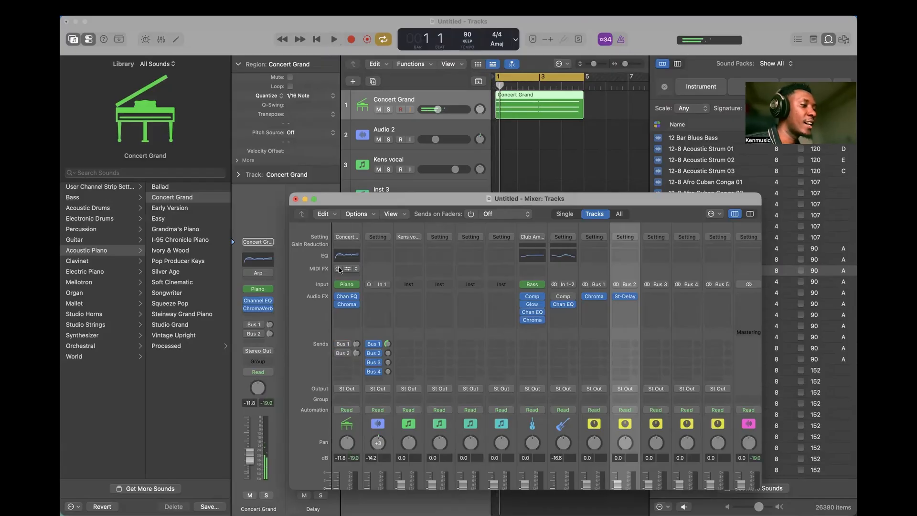
click(338, 269)
key(space)
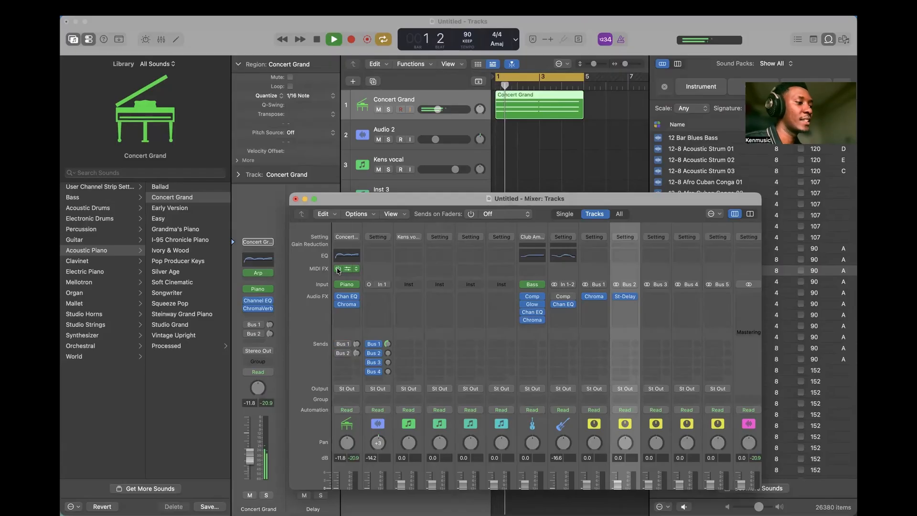
key(space)
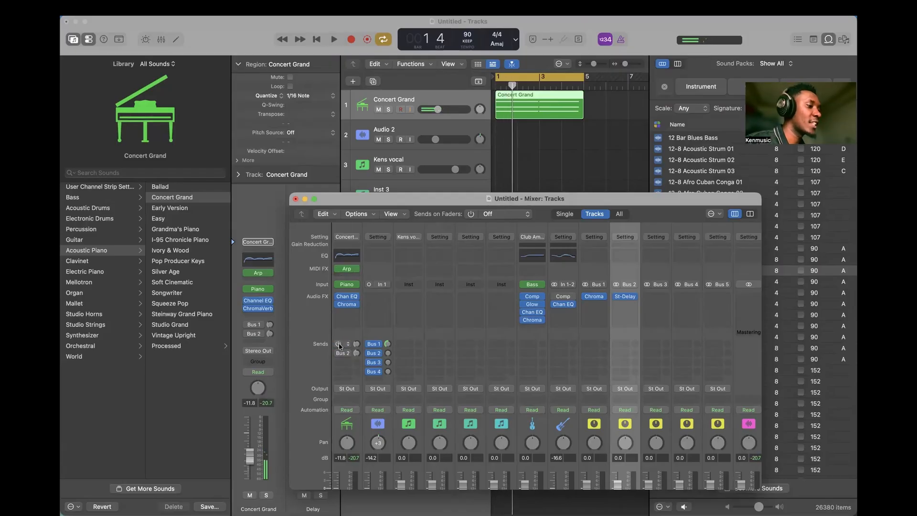
Re-enable Concert Grand's Bus 1 send and audition it, and play again with the Bus 2 send re-enabled.
key(space)
key(space)
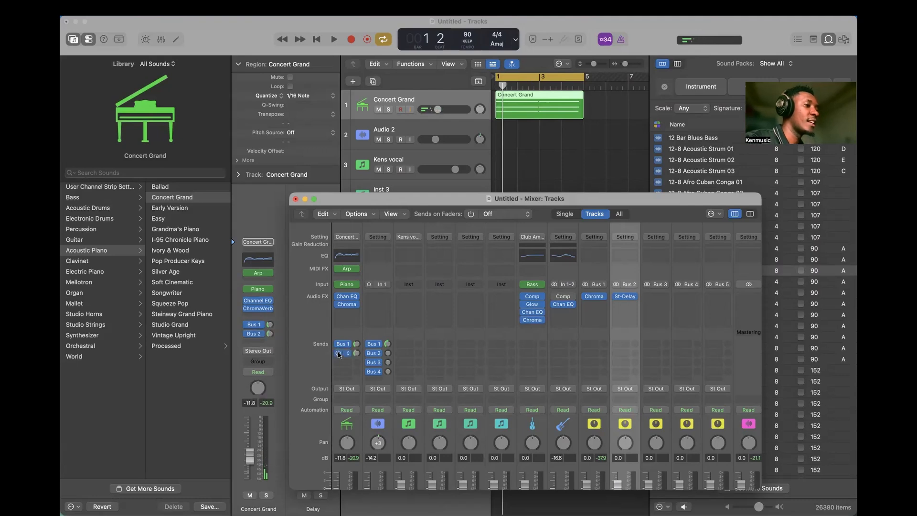
key(space)
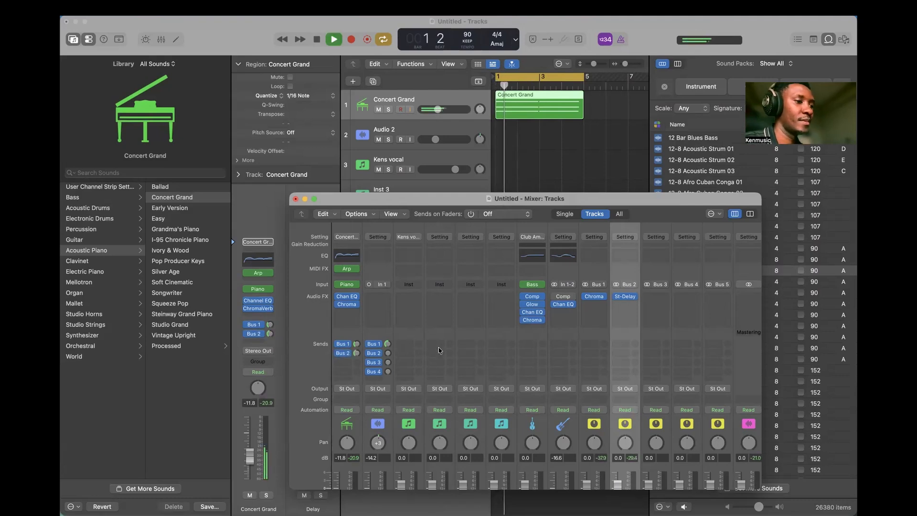
Examine the Reverb and Delay aux meters during playback, raise Concert Grand's volume to about -6.8 dB, and stop playback.
scroll(480, 399, down, 3)
scroll(481, 399, down, 1)
scroll(481, 399, right, 2)
scroll(481, 399, up, 4)
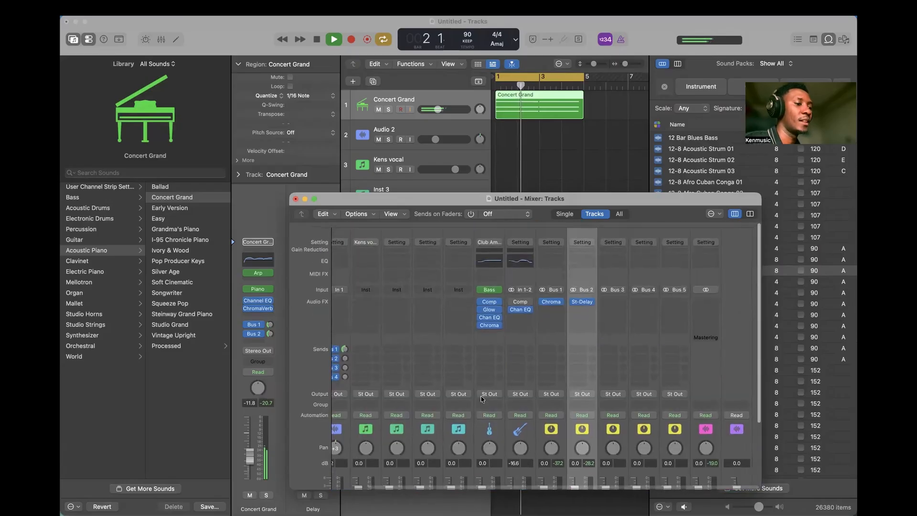
scroll(481, 399, down, 3)
scroll(481, 400, left, 2)
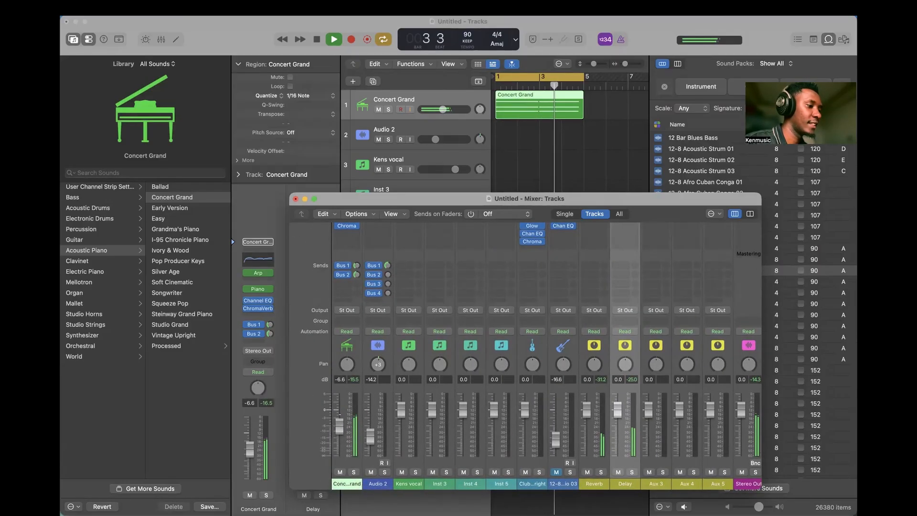
key(space)
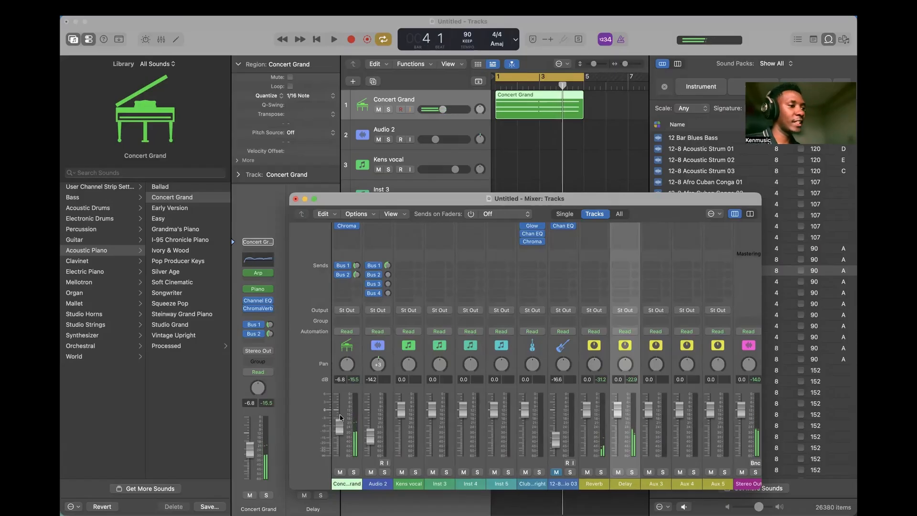
Adjust Concert Grand's Bus 2 send level to -12.0 dB.
scroll(394, 336, up, 3)
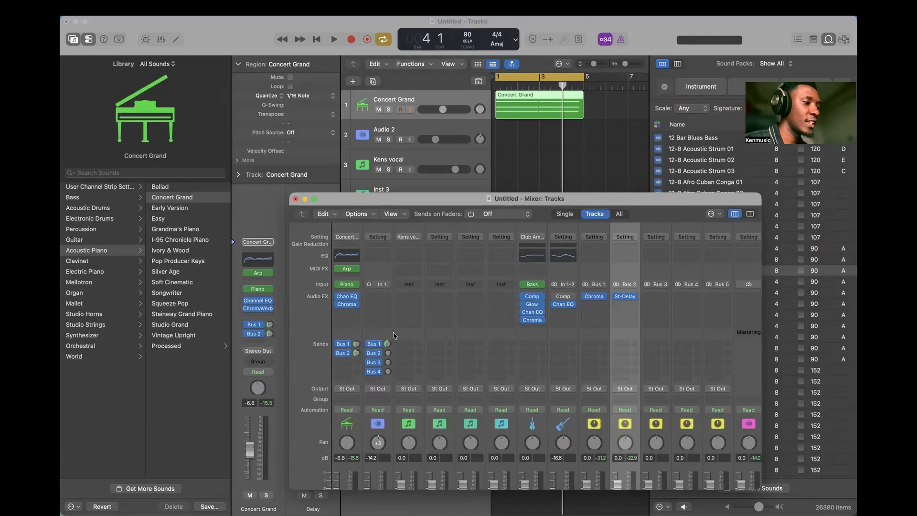
drag(357, 354, 358, 361)
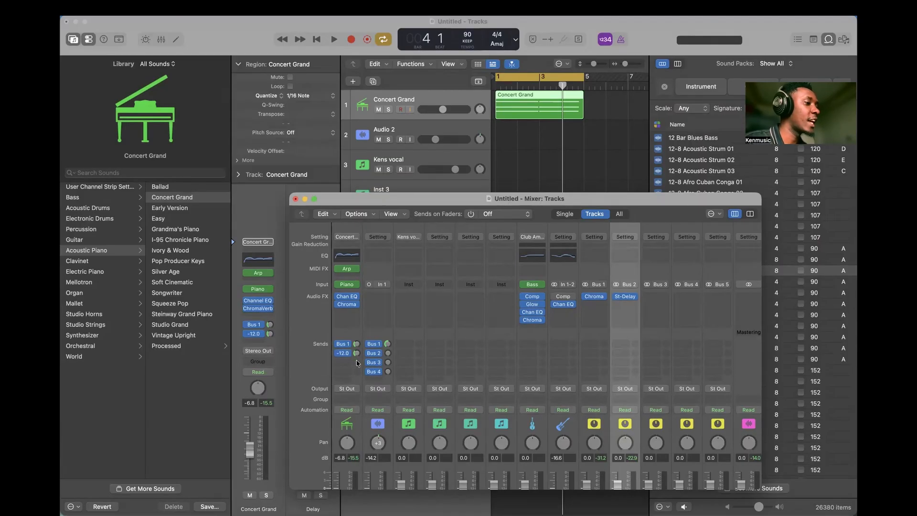
click(356, 354)
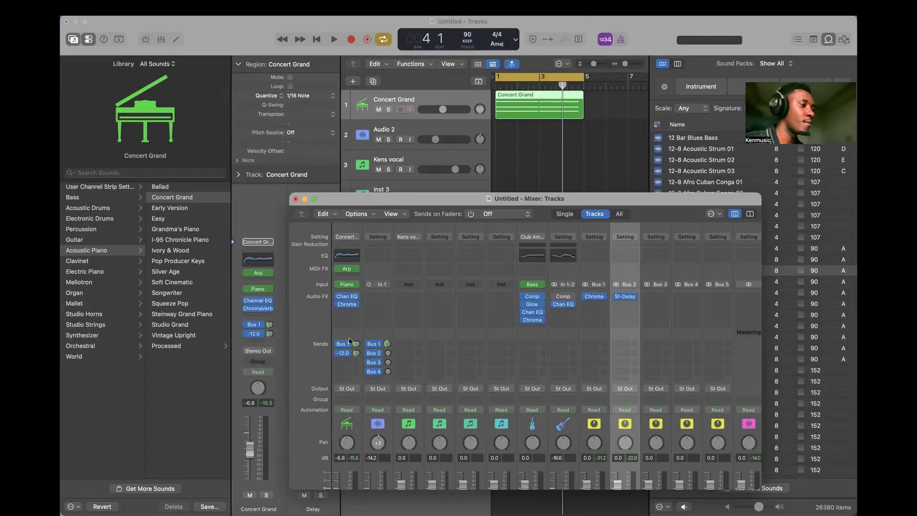